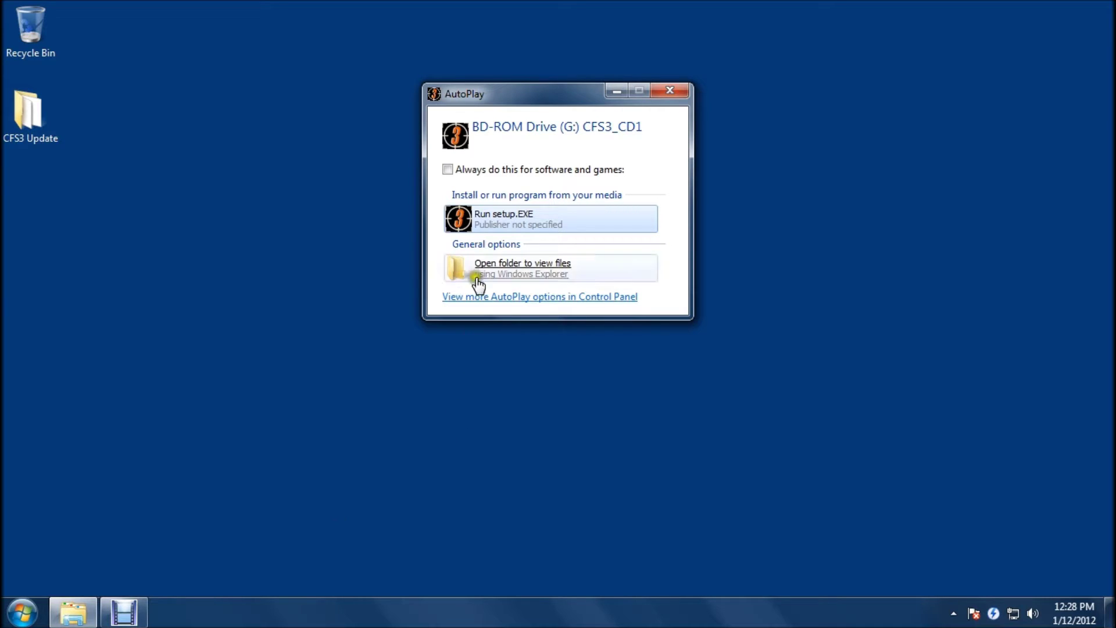
# Step: Run setup.EXE from the CFS3_CD1 AutoPlay dialog
pyautogui.click(510, 216)
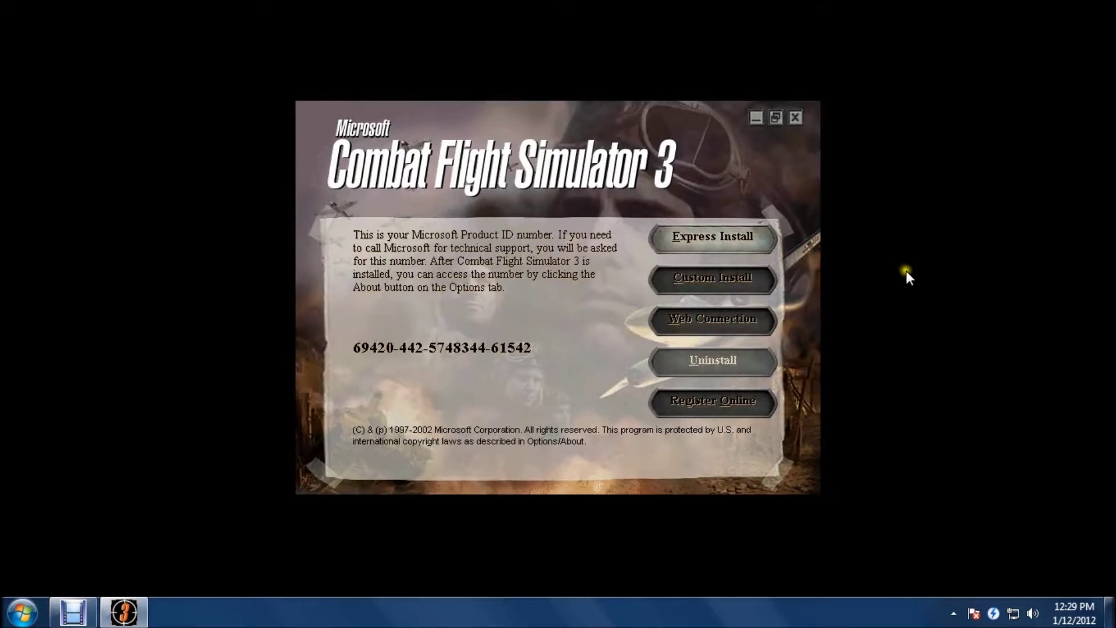
# Step: Custom-install Combat Flight Simulator 3 without a desktop icon, then close the setup launcher
pyautogui.click(706, 278)
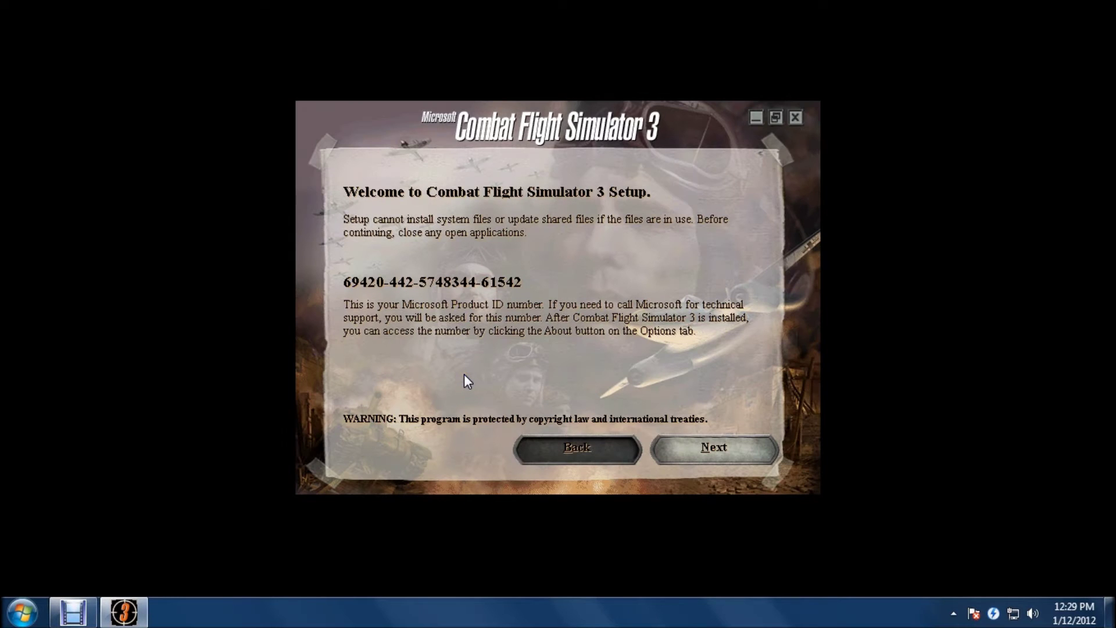
pyautogui.click(692, 447)
pyautogui.click(349, 391)
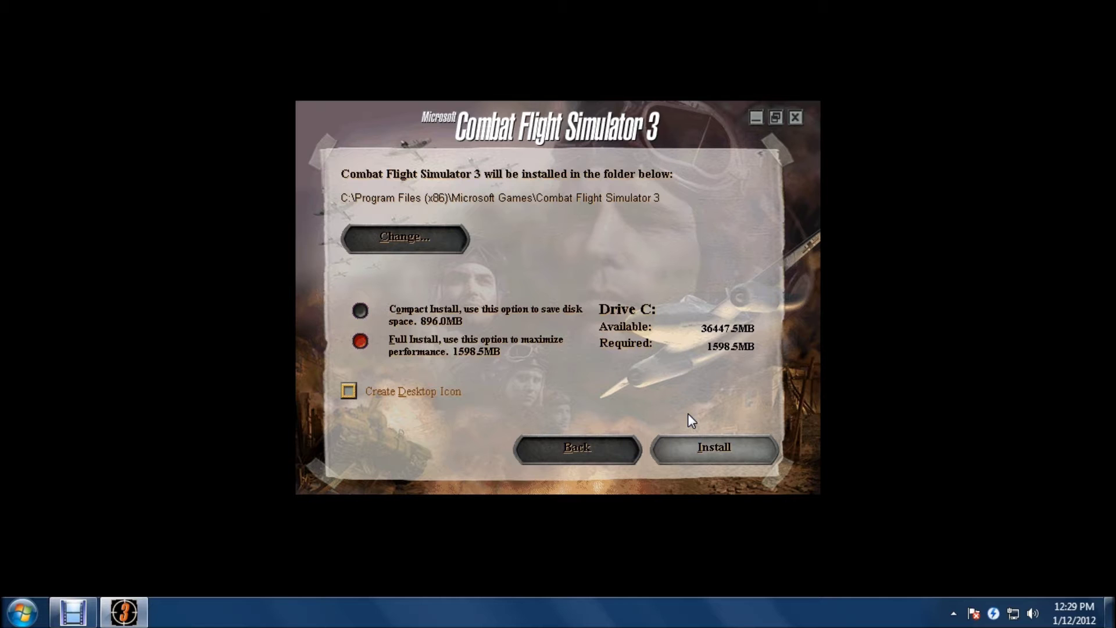
pyautogui.click(700, 452)
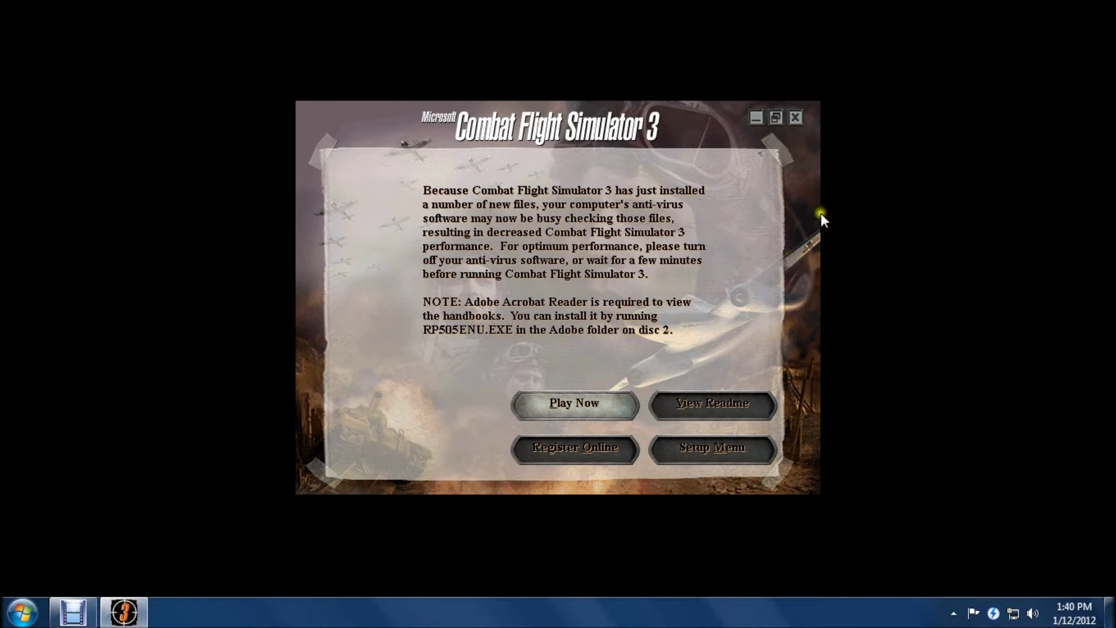
pyautogui.click(796, 118)
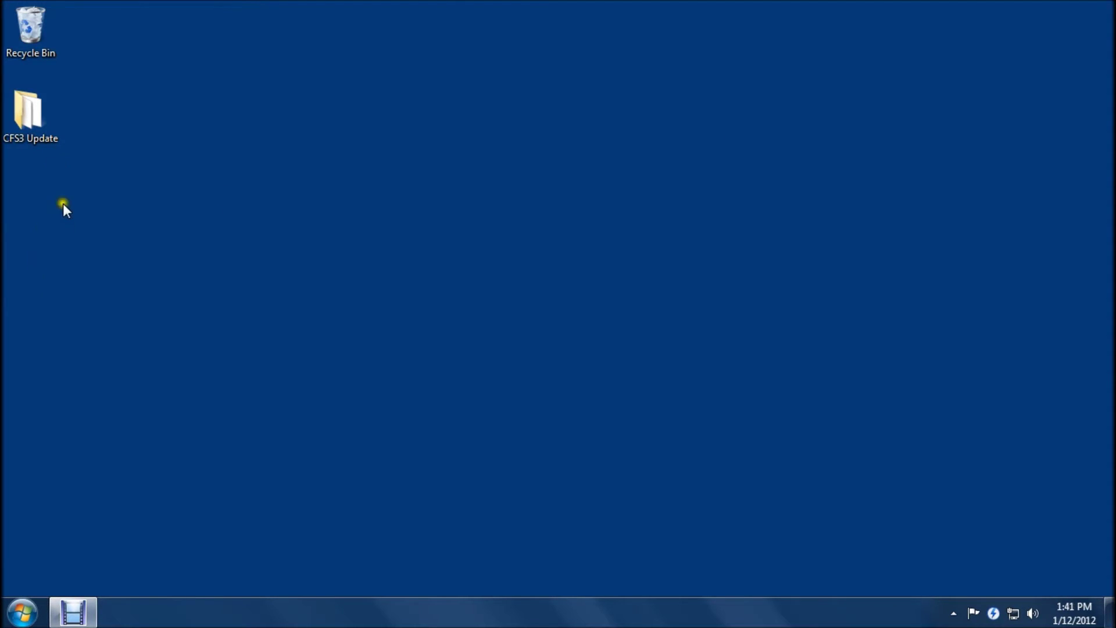
# Step: Browse to C:\Program Files (x86)\Microsoft Games\Combat Flight Simulator 3
pyautogui.click(22, 611)
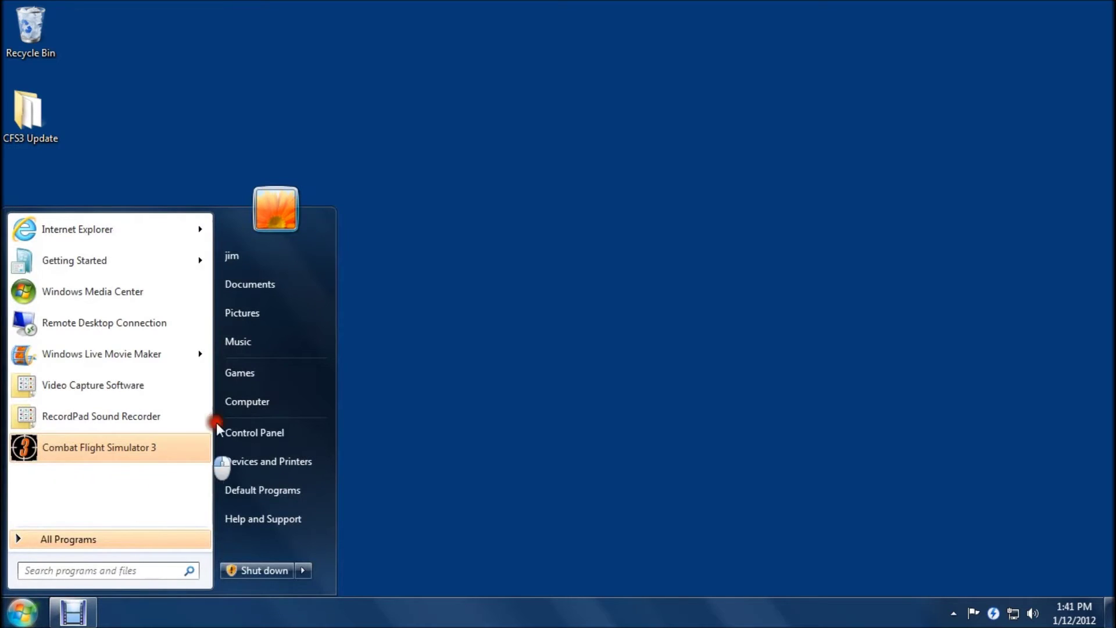
pyautogui.click(246, 395)
pyautogui.doubleClick(434, 177)
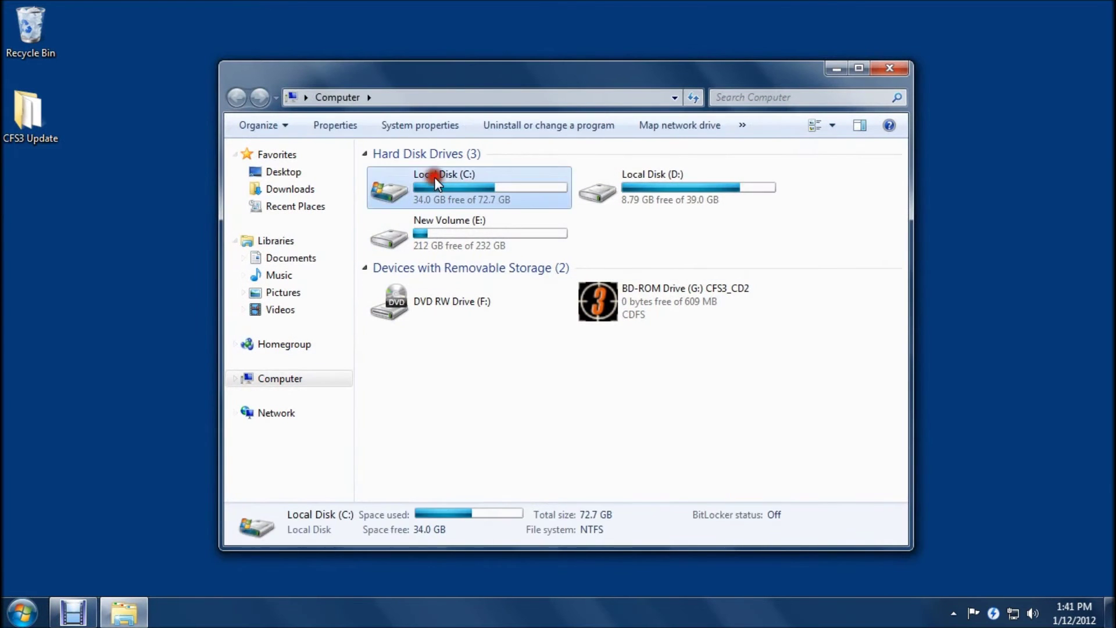
pyautogui.doubleClick(406, 260)
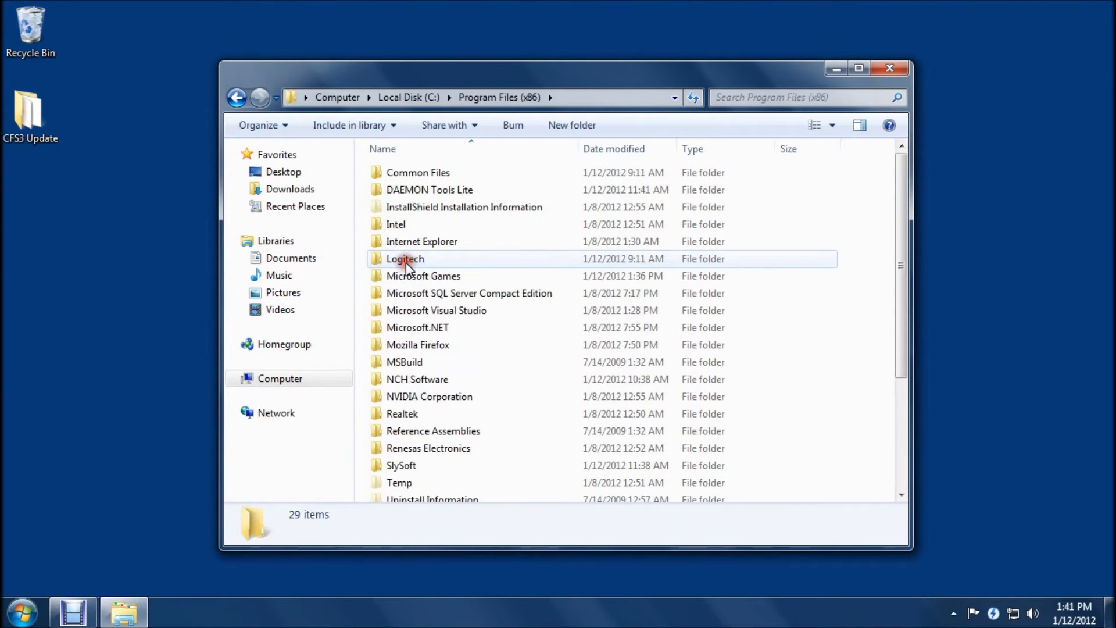
pyautogui.doubleClick(401, 277)
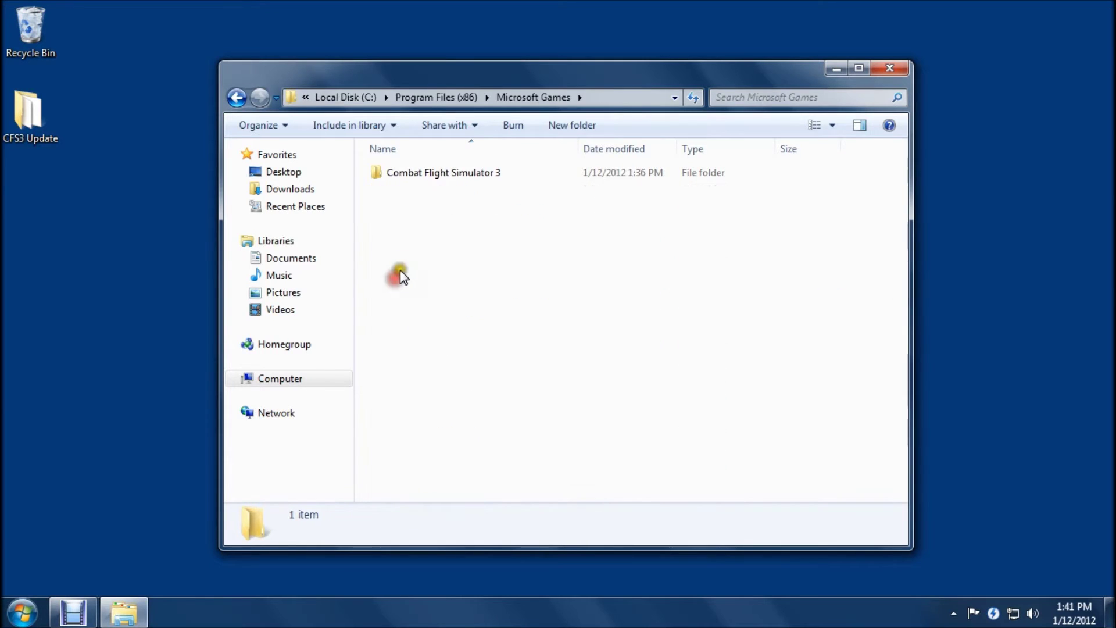
pyautogui.doubleClick(416, 174)
pyautogui.scroll(-9, 440, 337)
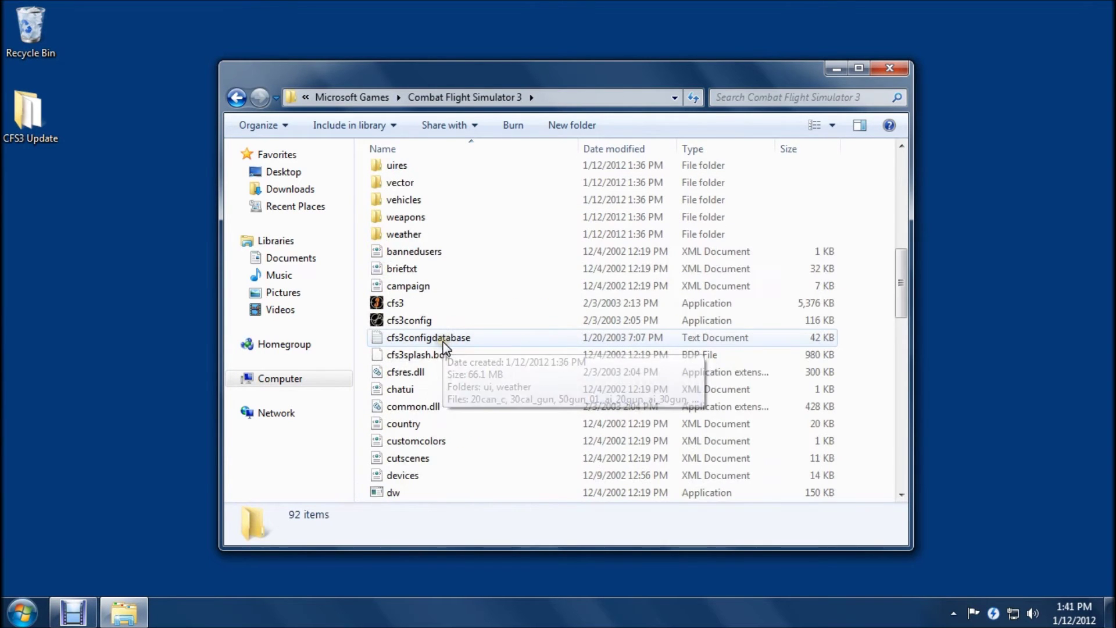
# Step: Move the cfs3 program from the game folder onto the desktop
pyautogui.click(397, 303)
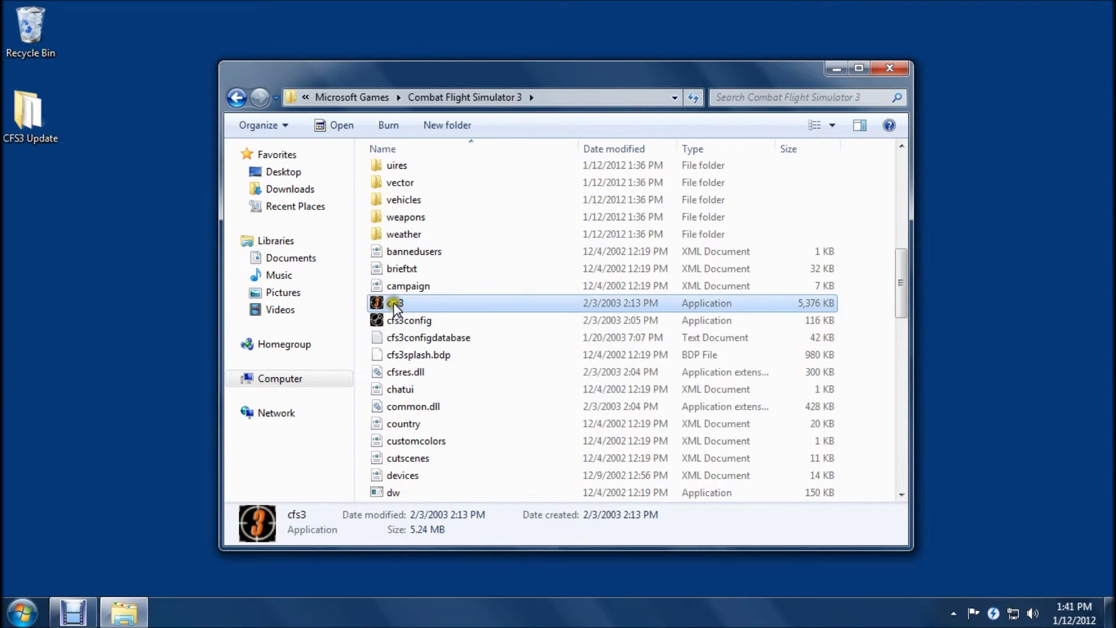
pyautogui.rightClick(394, 303)
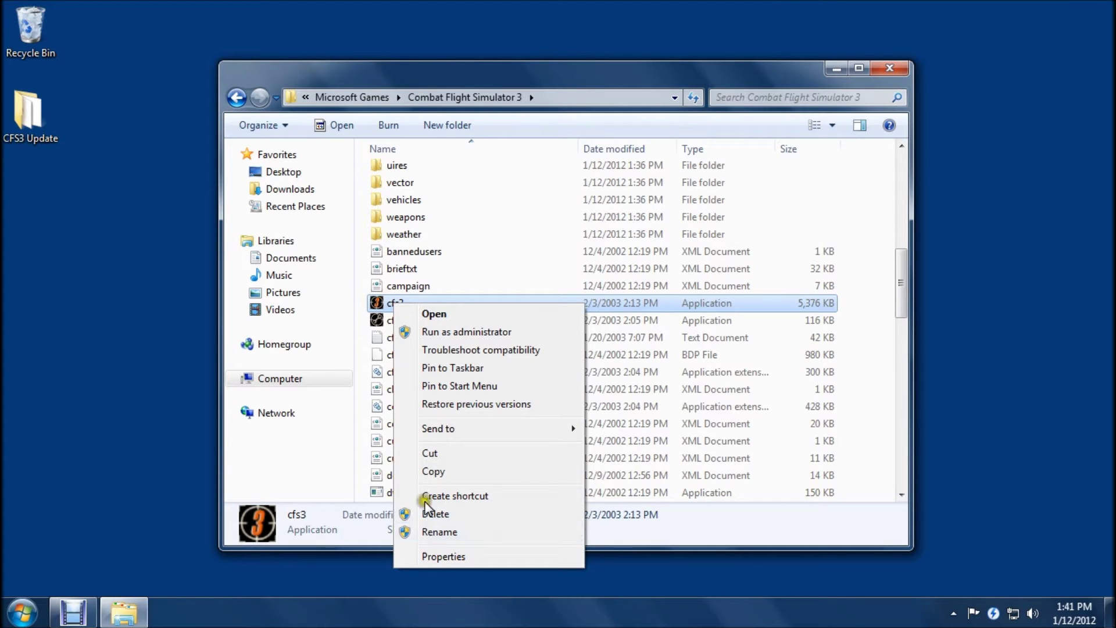
pyautogui.click(428, 453)
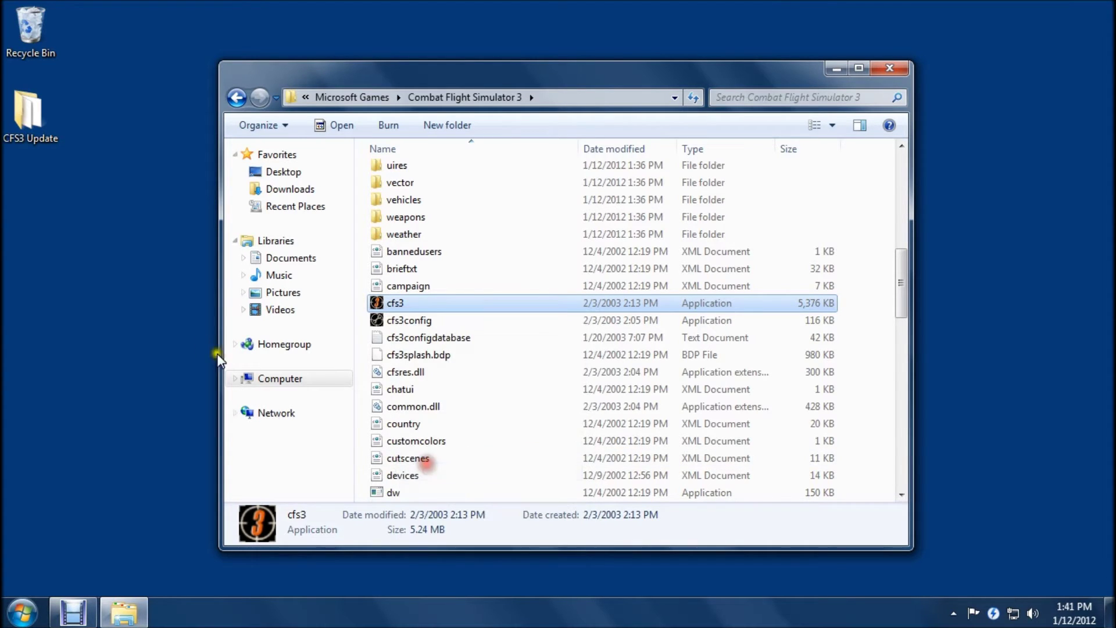
pyautogui.rightClick(67, 285)
pyautogui.click(103, 359)
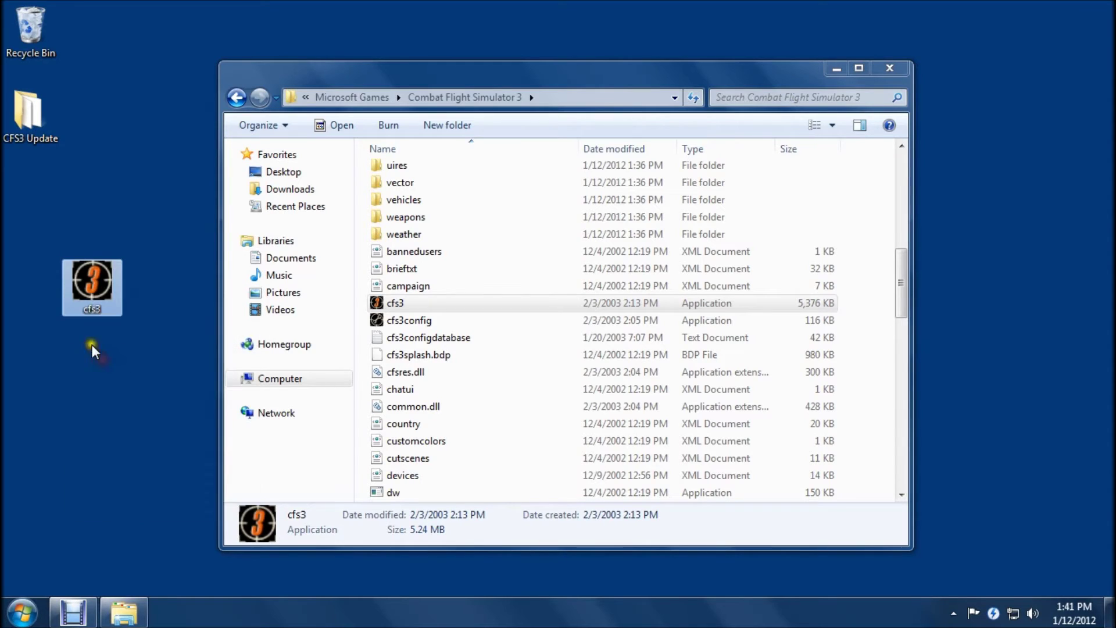
# Step: Rename the desktop cfs3 to win-7-cfs3 and cut it to move back
pyautogui.rightClick(88, 289)
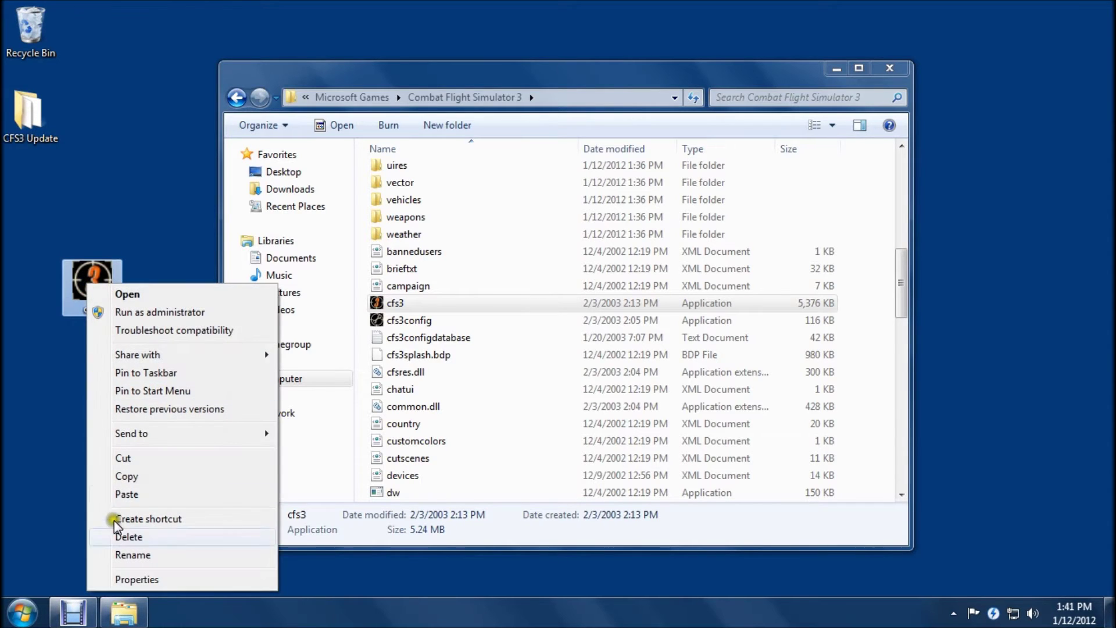
pyautogui.click(122, 557)
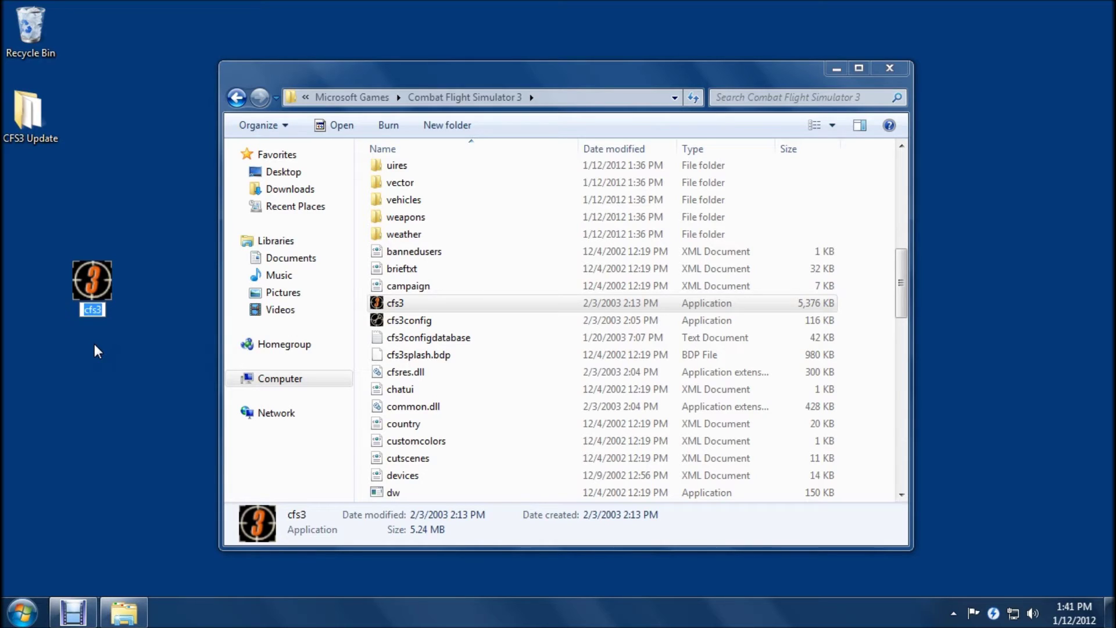
pyautogui.write('win-70')
pyautogui.press('BackSpace')
pyautogui.write('-cfs3')
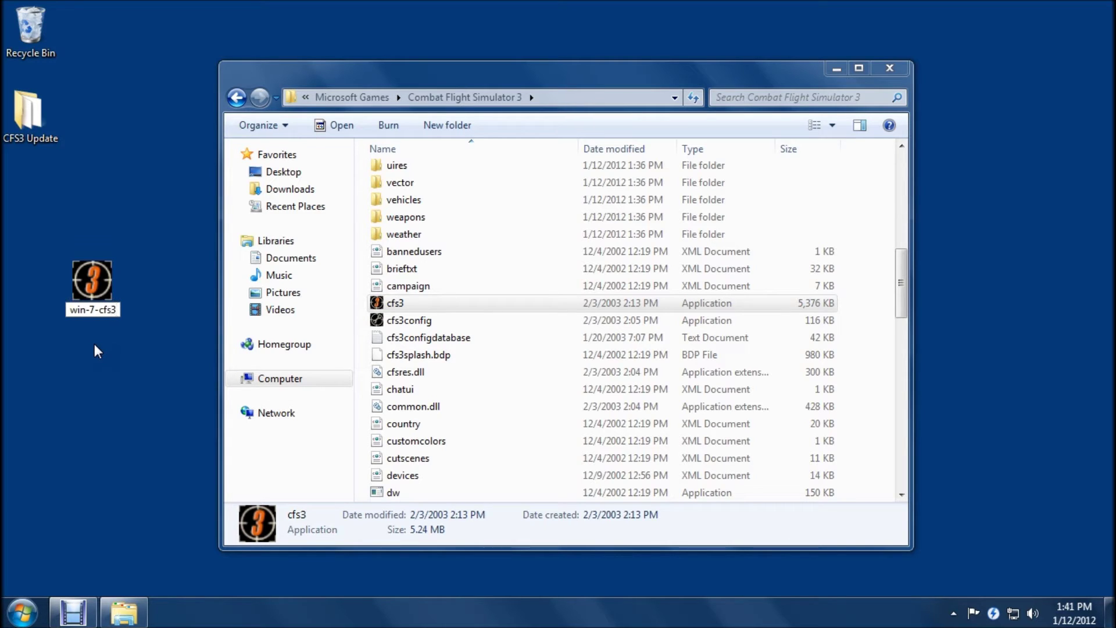
pyautogui.press('Return')
pyautogui.rightClick(91, 273)
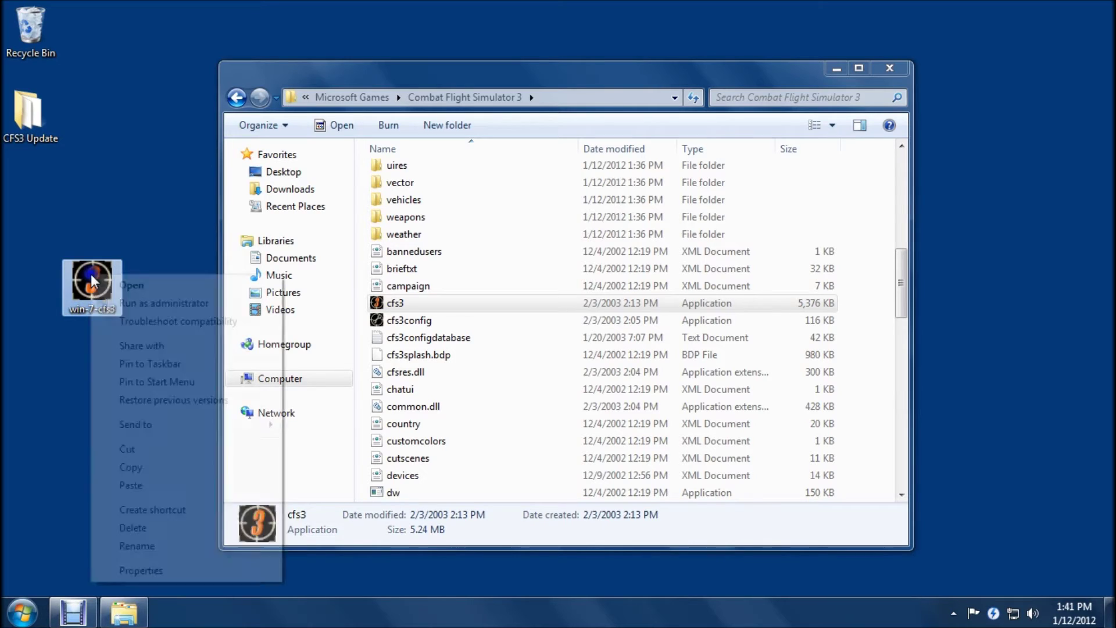
pyautogui.click(131, 455)
pyautogui.rightClick(473, 406)
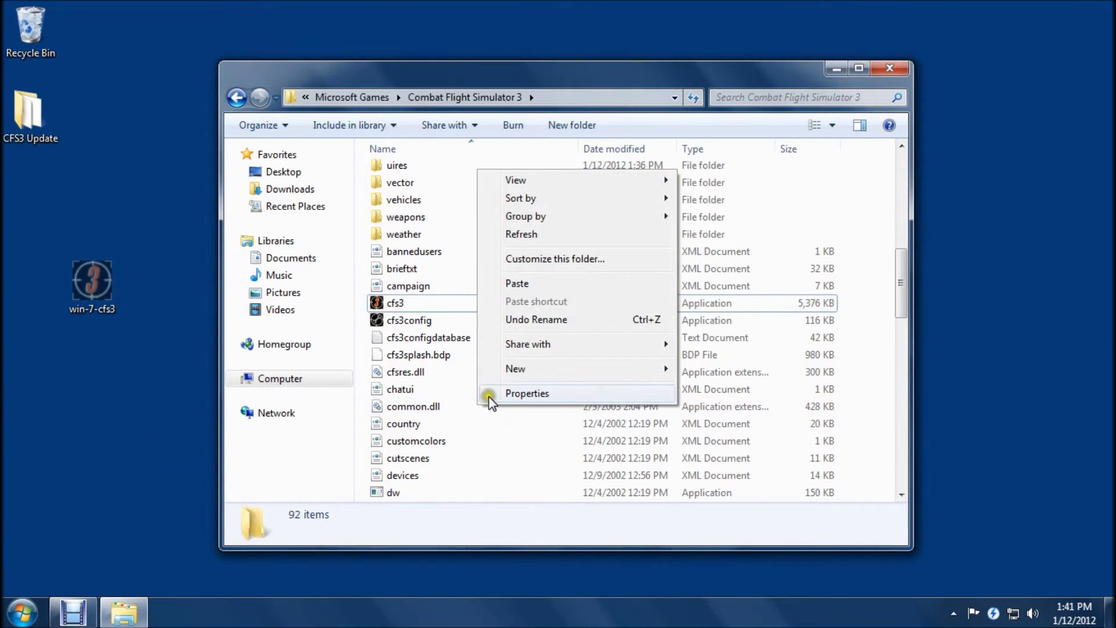
# Step: Paste win-7-cfs3 back into the game folder with administrator permission
pyautogui.click(521, 283)
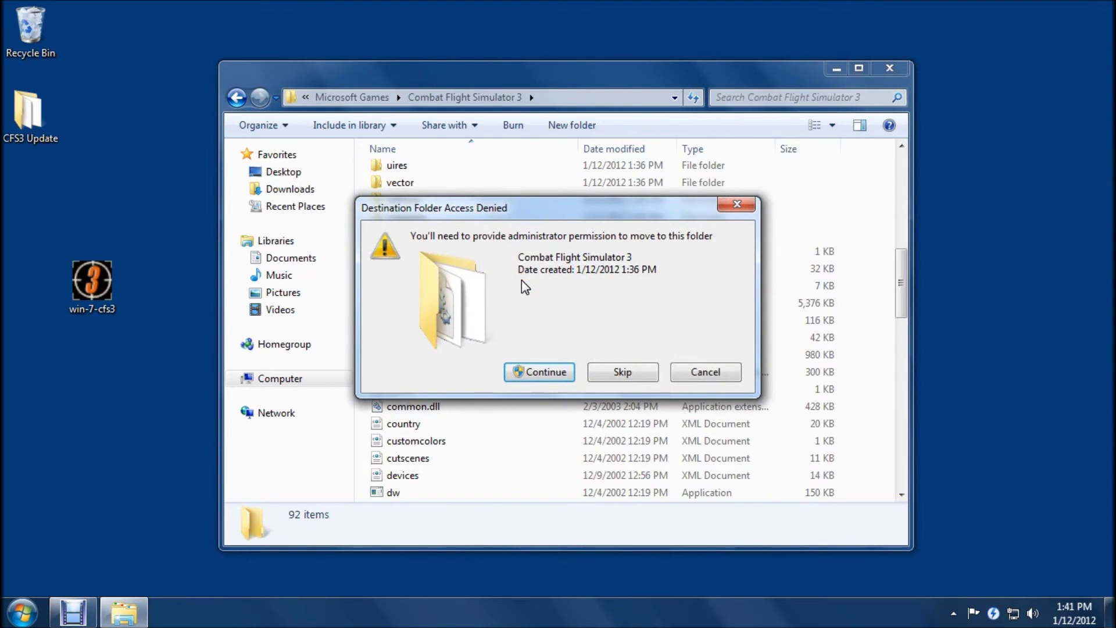
pyautogui.click(536, 372)
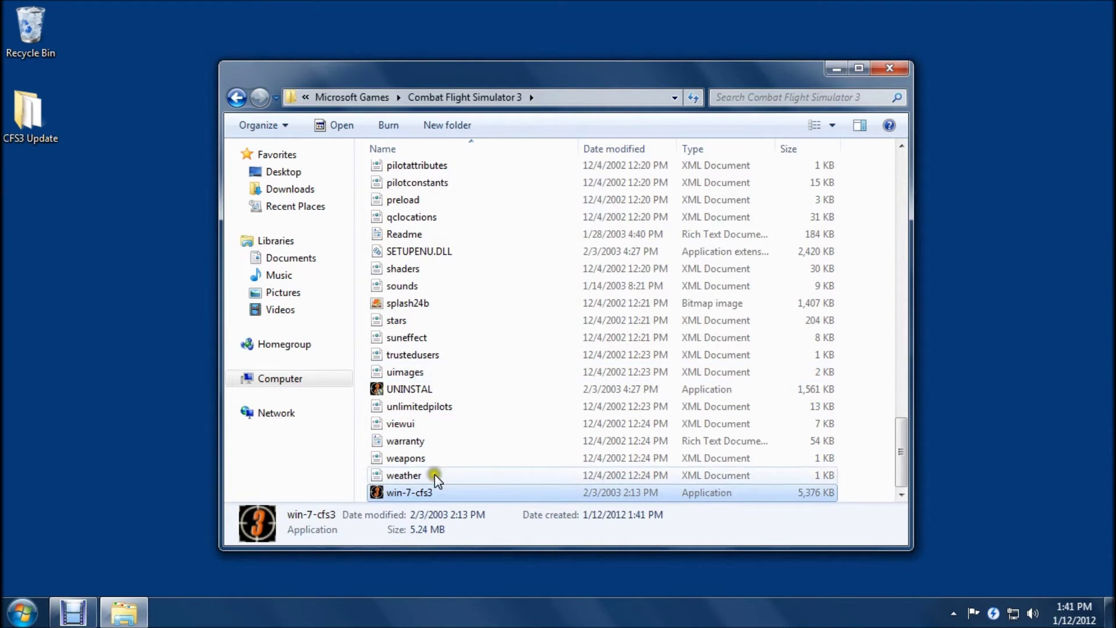
pyautogui.click(409, 492)
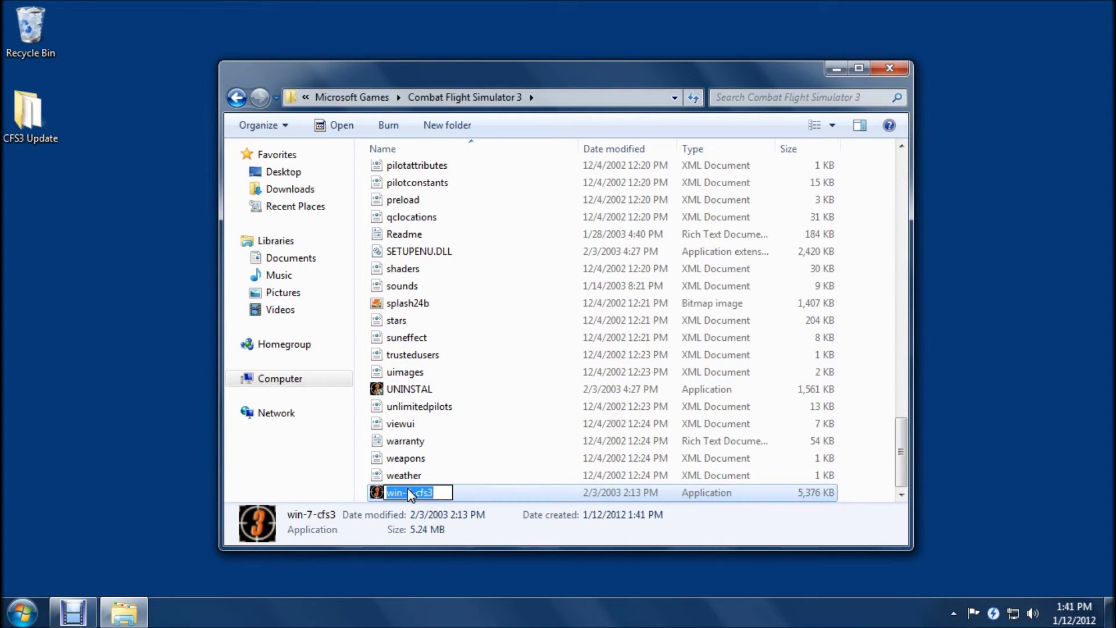
pyautogui.click(491, 441)
# Step: Set win-7-cfs3 to Windows XP (Service Pack 3) compatibility, running as administrator
pyautogui.rightClick(404, 493)
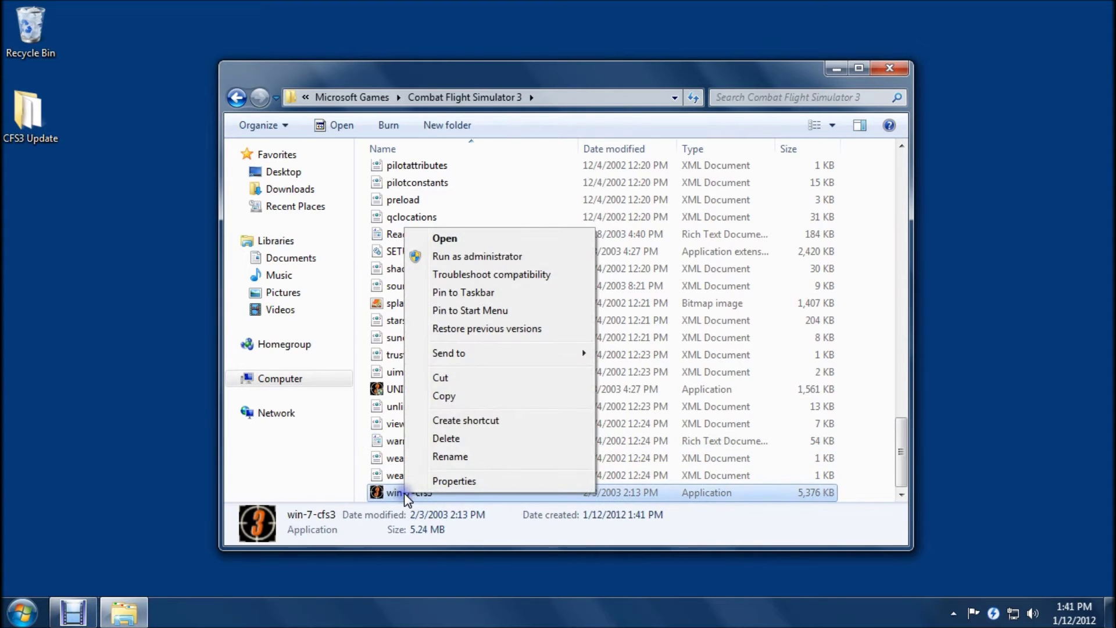
pyautogui.click(436, 480)
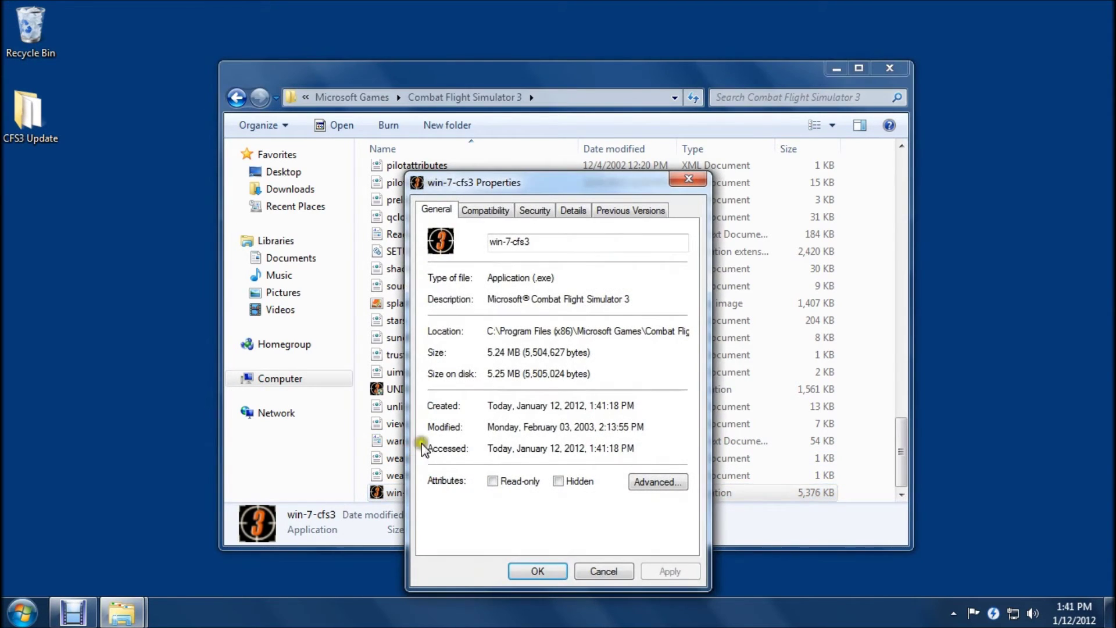
pyautogui.click(480, 212)
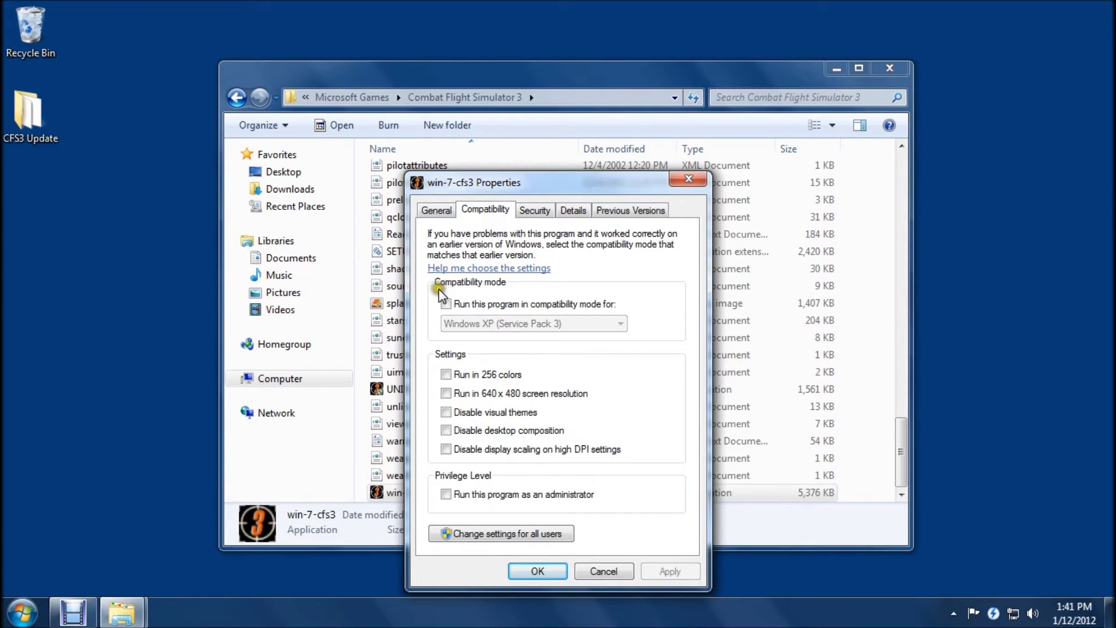
pyautogui.click(445, 303)
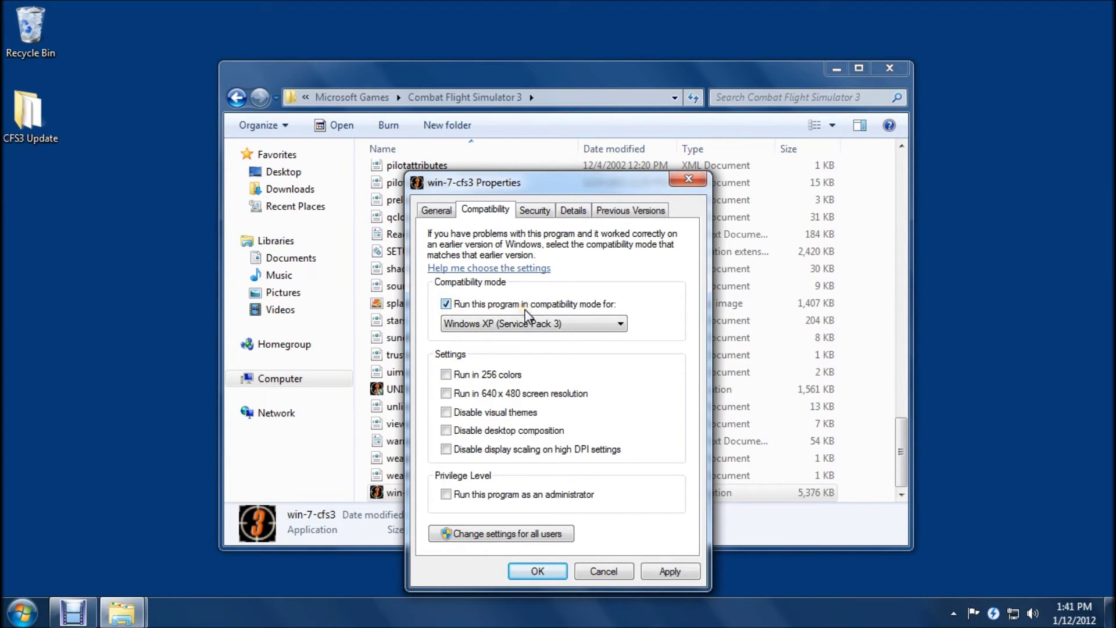
pyautogui.click(558, 324)
pyautogui.click(455, 496)
pyautogui.click(669, 571)
pyautogui.click(541, 572)
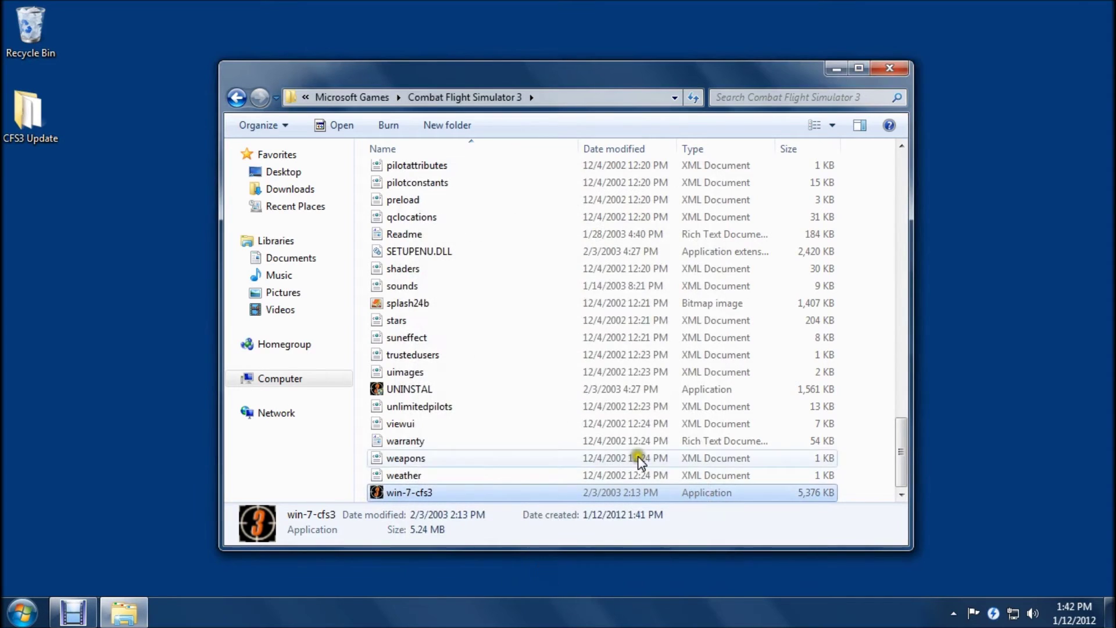
# Step: Create a desktop shortcut to win-7-cfs3 and close the game folder
pyautogui.rightClick(400, 493)
pyautogui.click(458, 352)
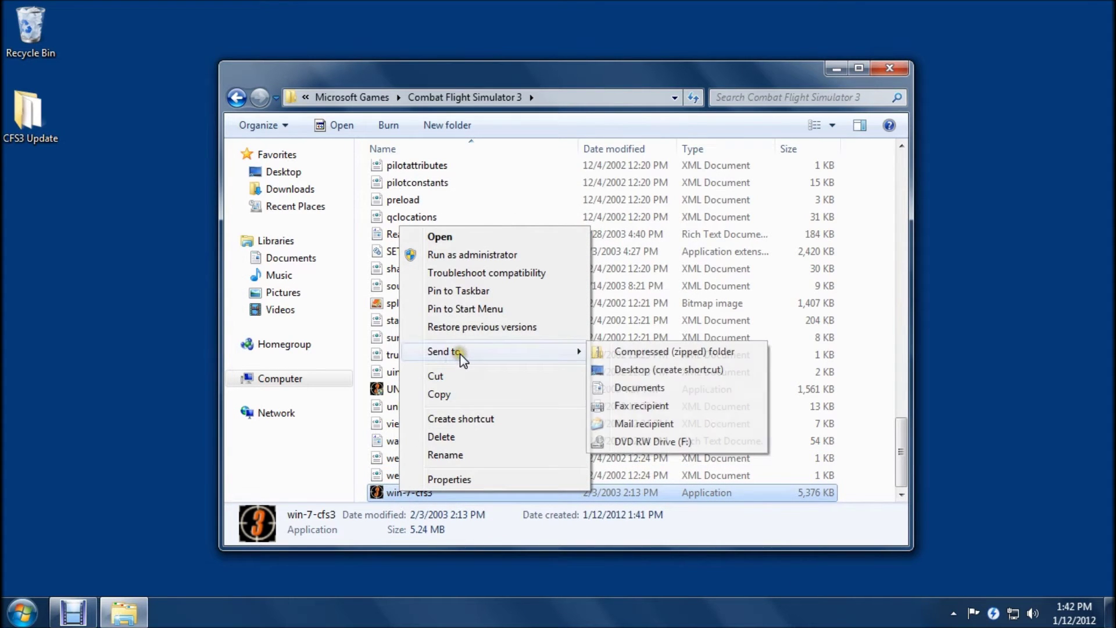
pyautogui.click(654, 368)
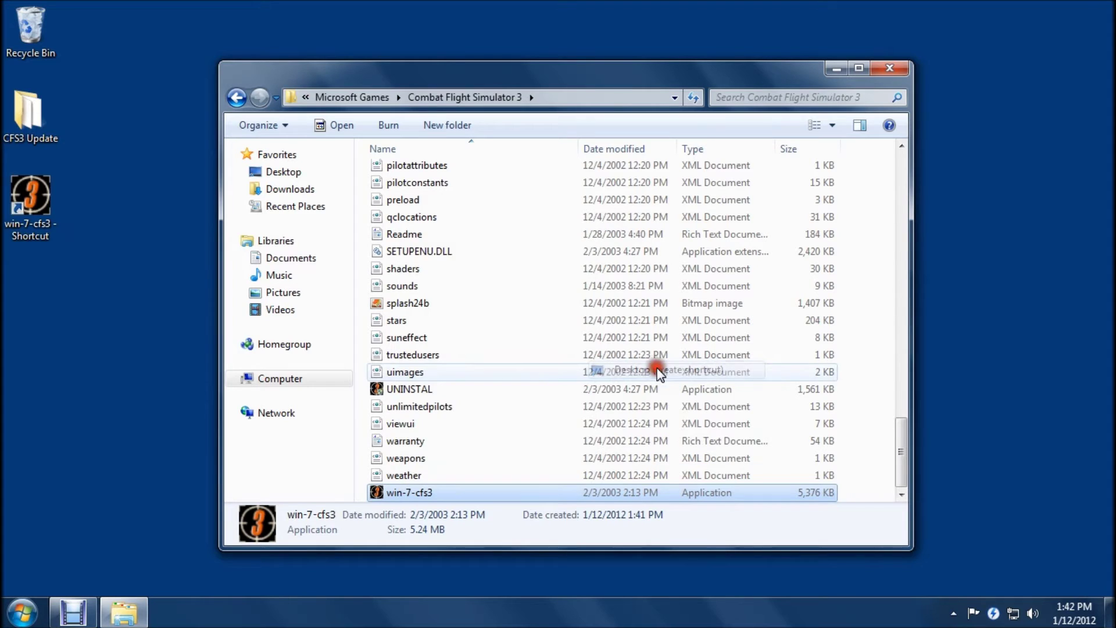
pyautogui.click(898, 64)
# Step: Save the shortcut's compatibility settings for Windows XP SP3 as administrator
pyautogui.rightClick(37, 204)
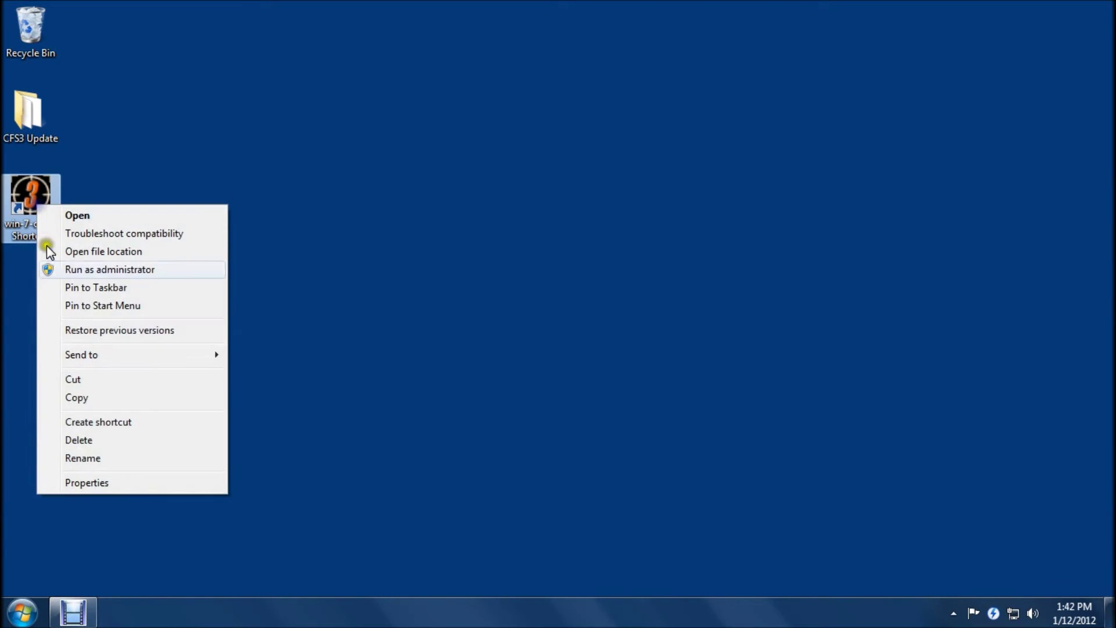
pyautogui.click(98, 486)
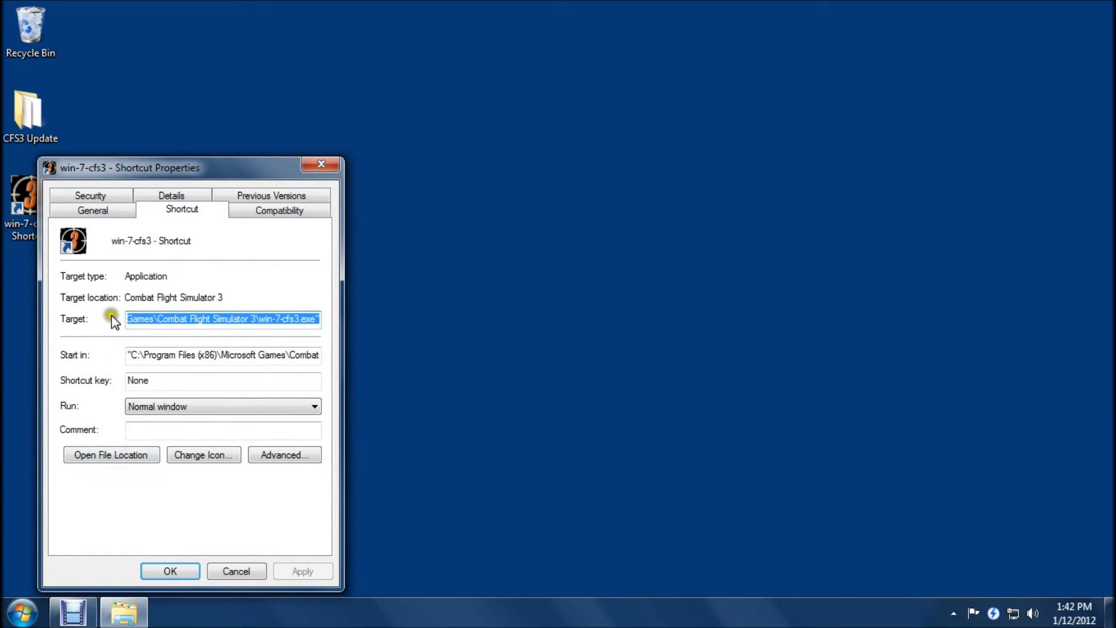
pyautogui.click(269, 214)
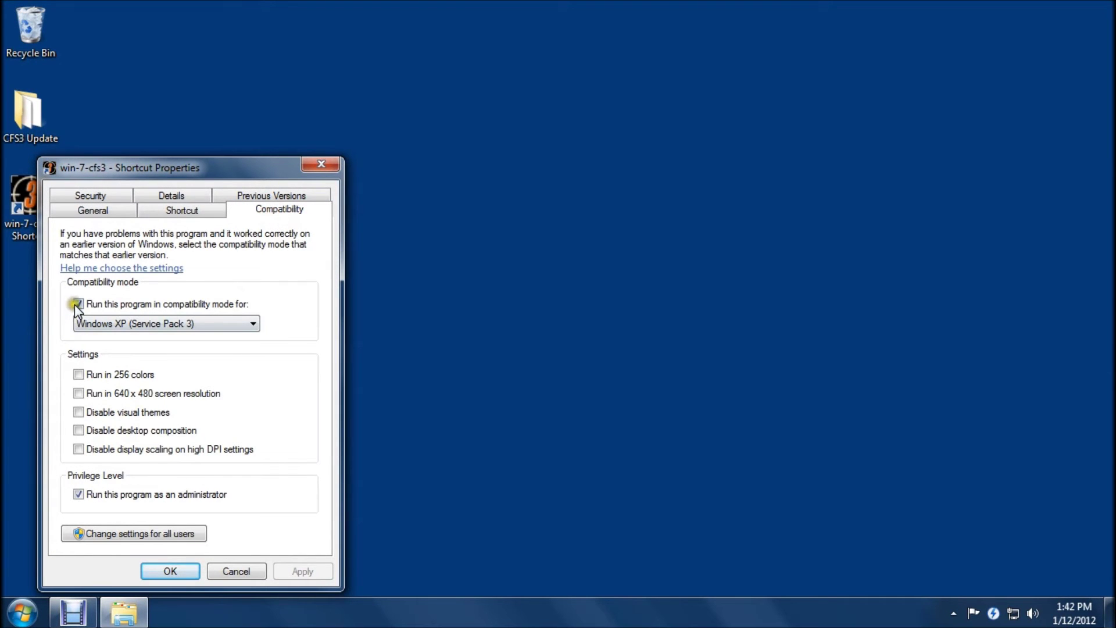
pyautogui.click(174, 567)
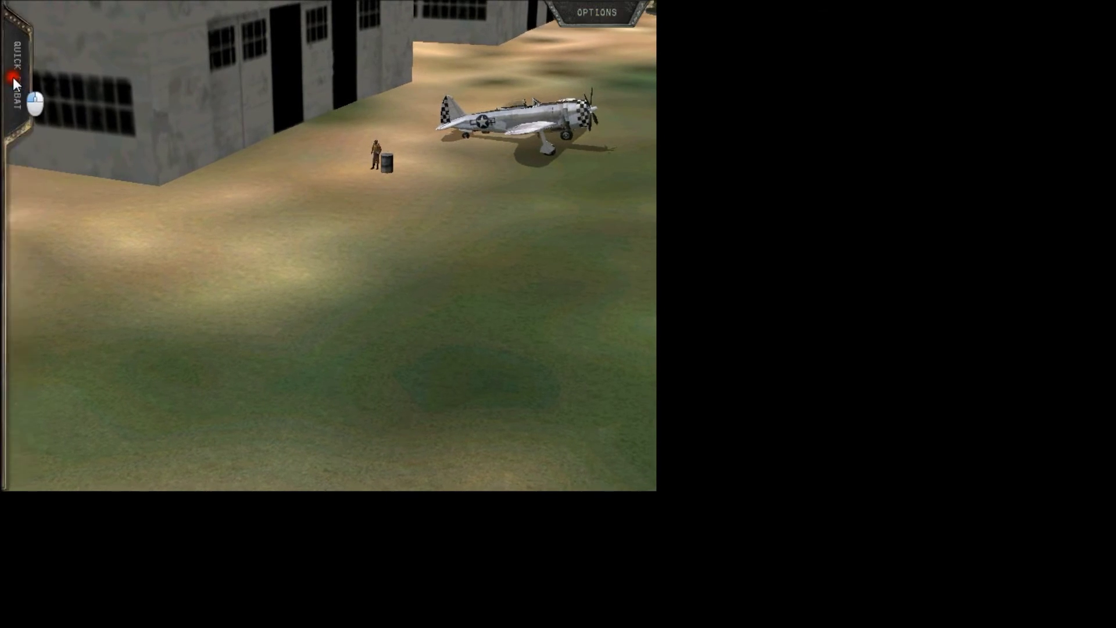
# Step: Fly a Quick Combat test, quit CFS3 to the desktop, and open the CFS3 Update folder
pyautogui.click(81, 459)
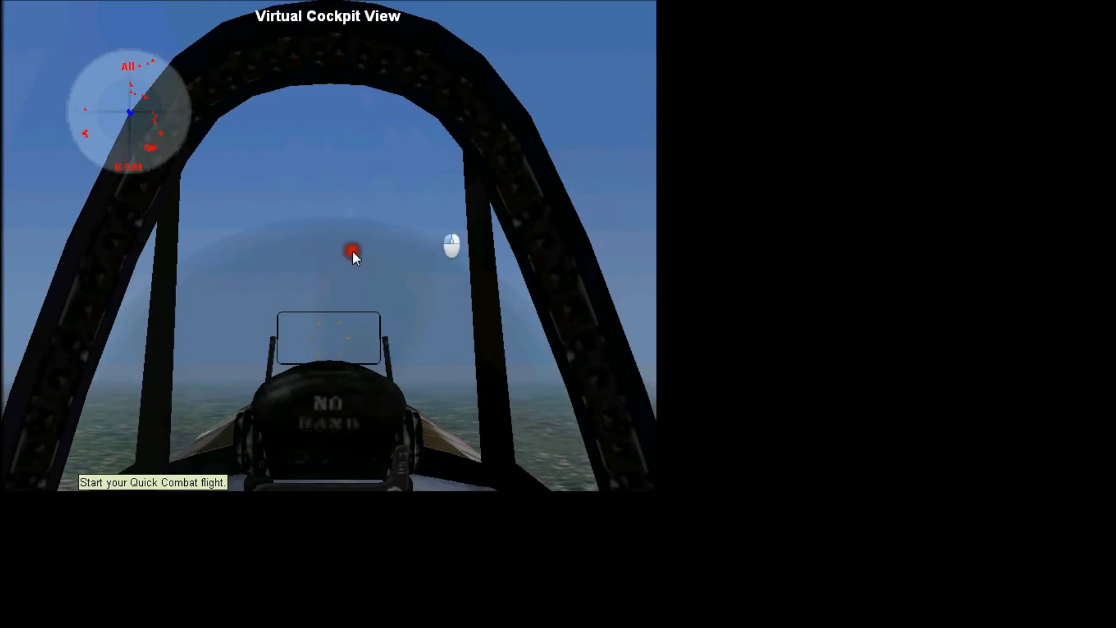
pyautogui.press('Escape')
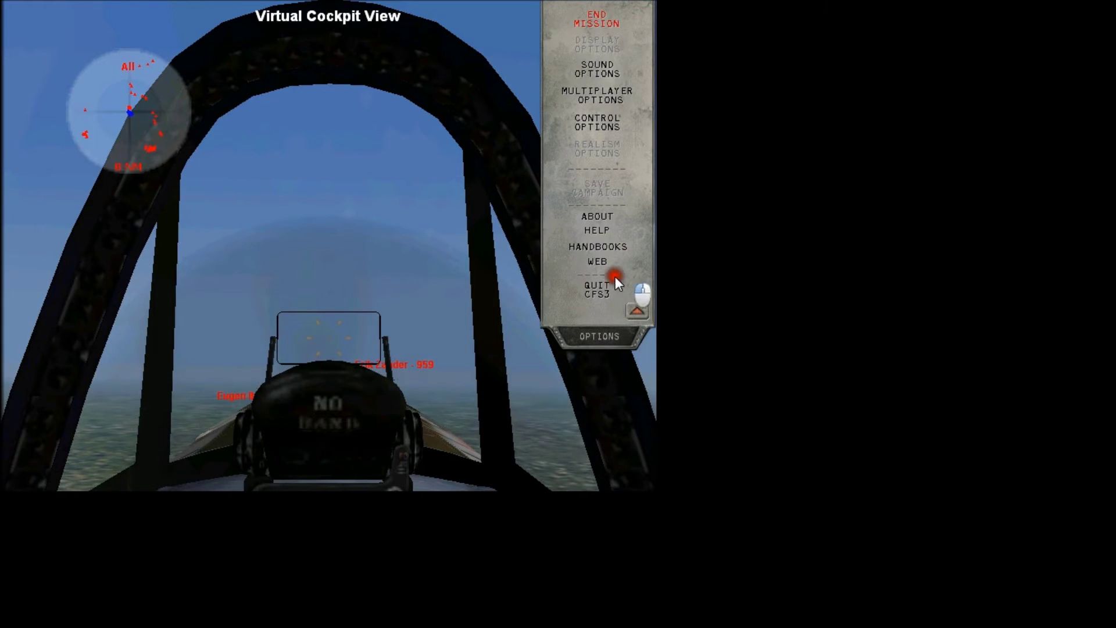
pyautogui.click(580, 286)
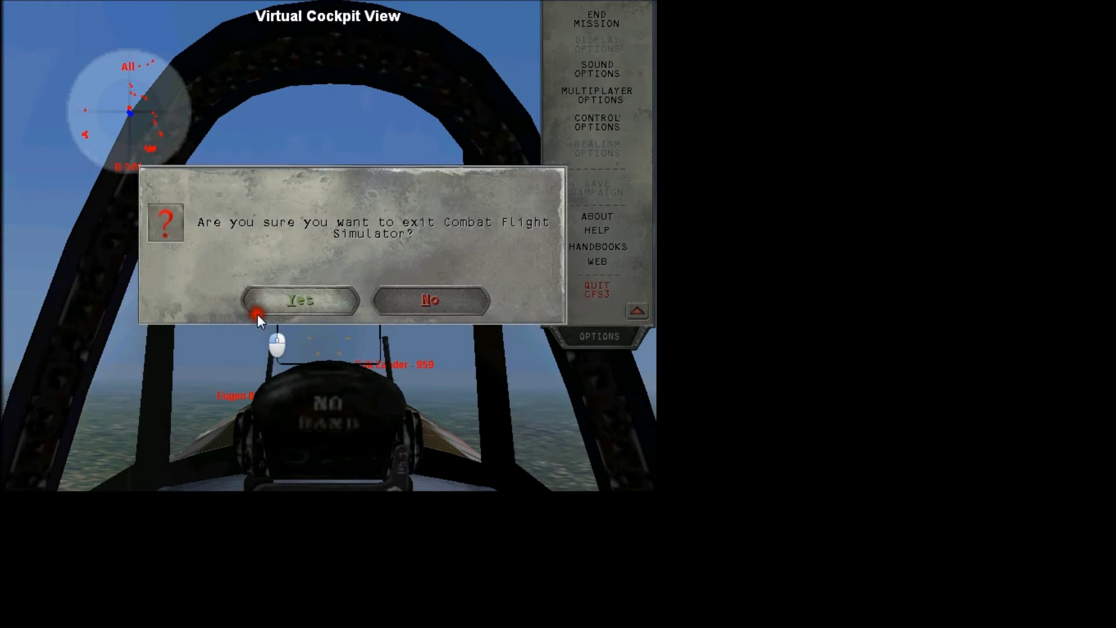
pyautogui.click(269, 299)
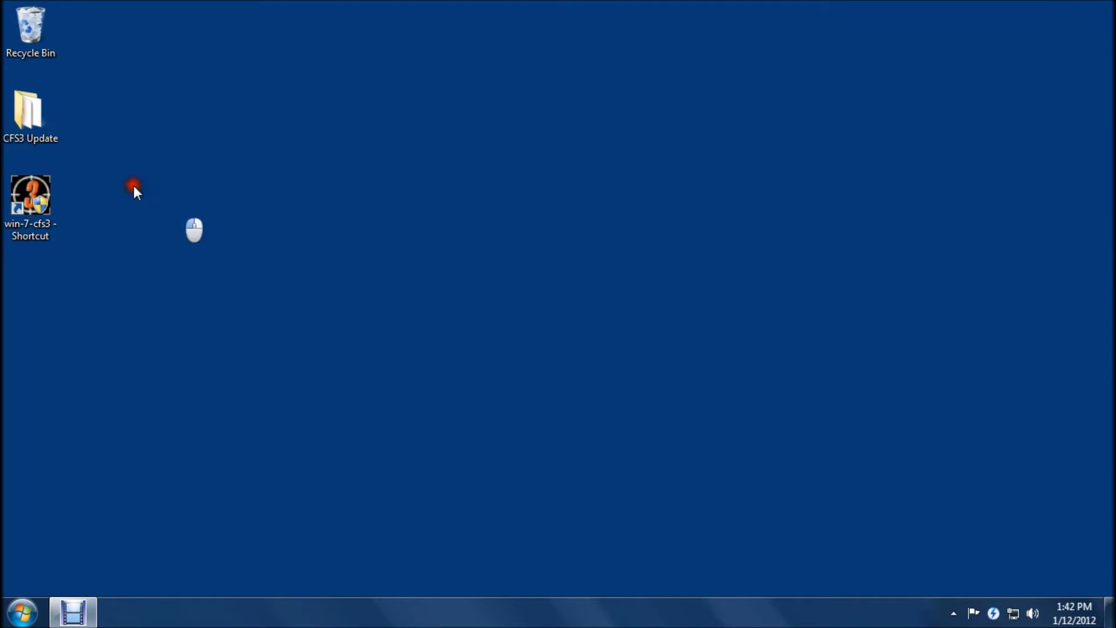
pyautogui.doubleClick(50, 124)
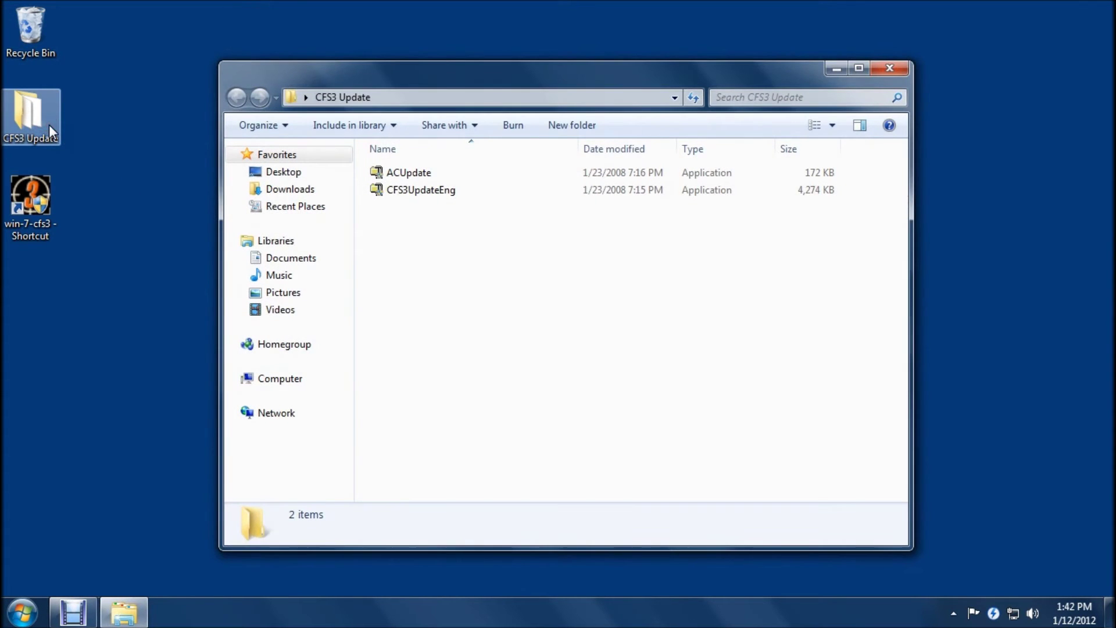
# Step: Run the CFS3UpdateEng patch, including the video configuration updates
pyautogui.click(416, 193)
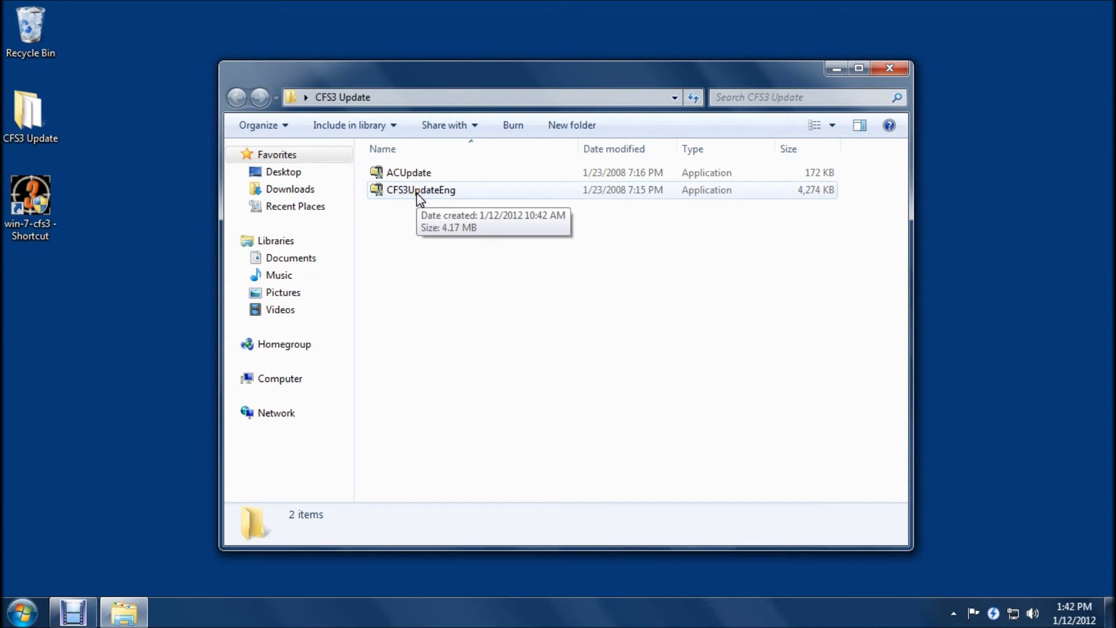
pyautogui.click(416, 193)
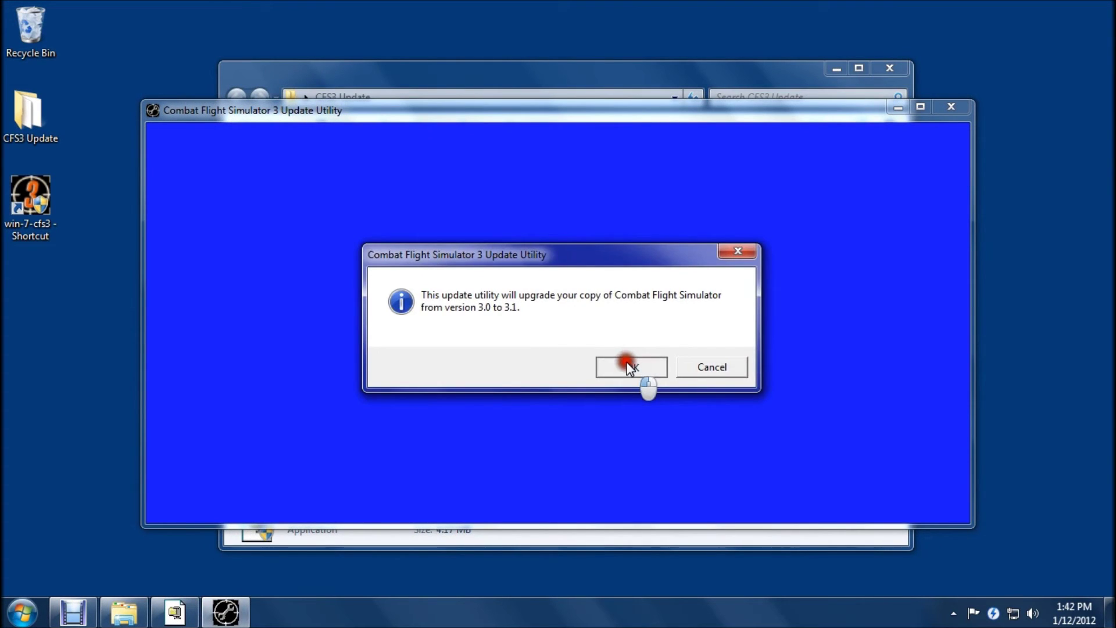
pyautogui.click(631, 368)
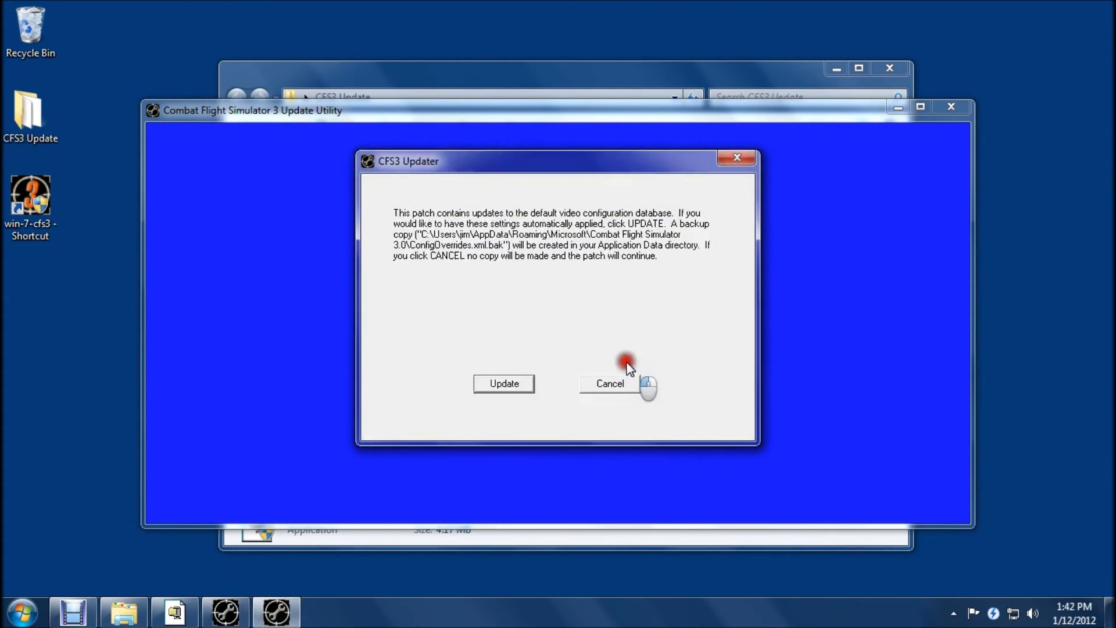
pyautogui.click(519, 379)
pyautogui.click(672, 375)
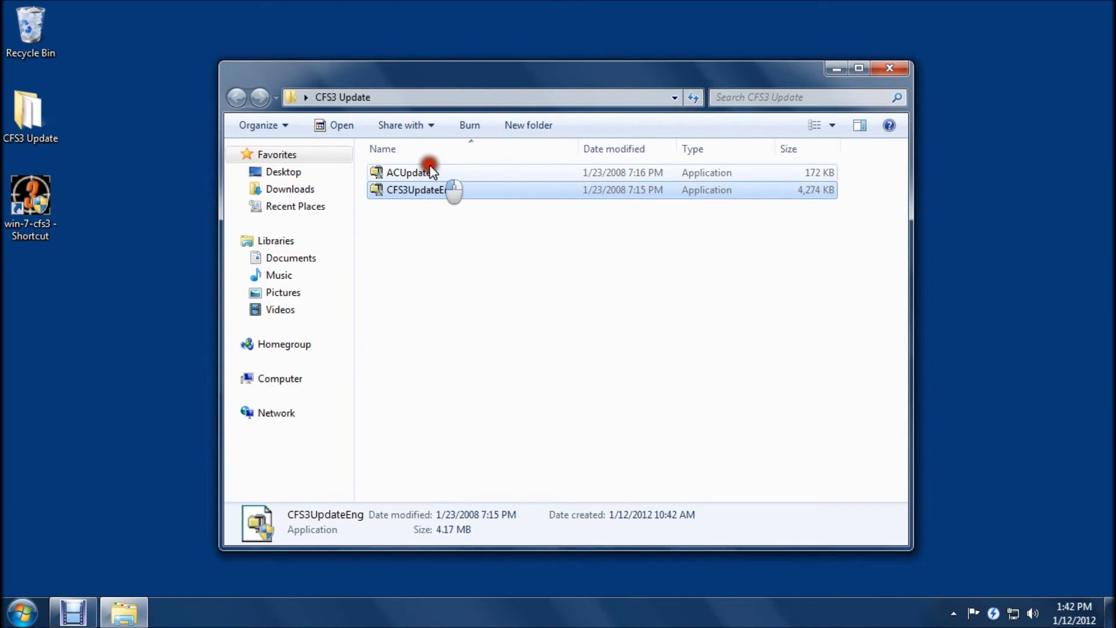
# Step: Run the ACUpdate patch, close the update folder, and relaunch the game from its shortcut
pyautogui.doubleClick(433, 169)
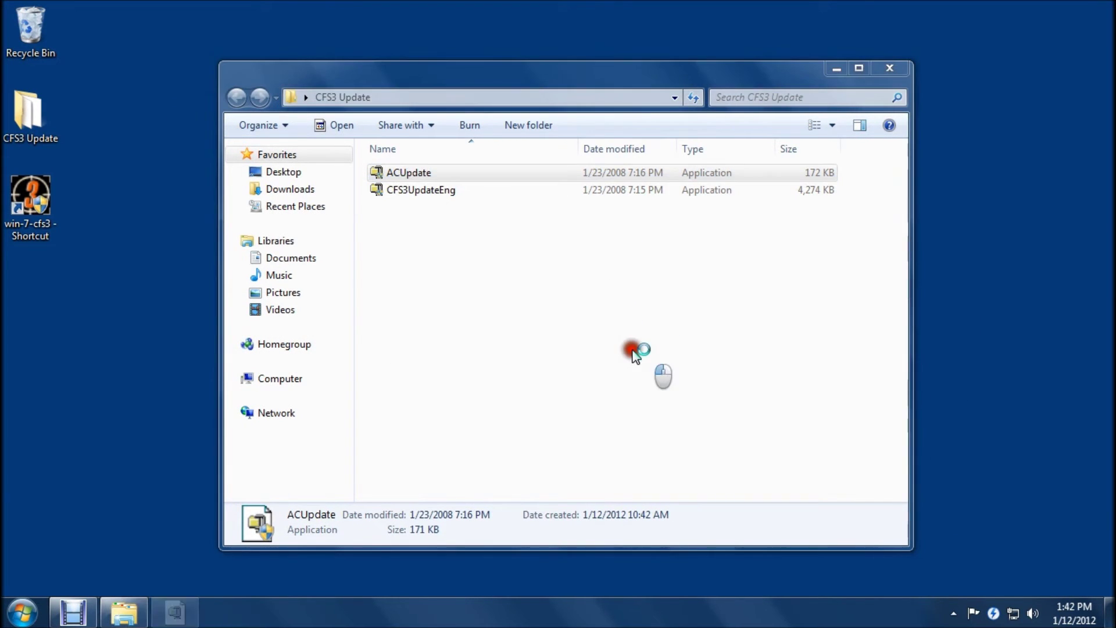
pyautogui.click(702, 390)
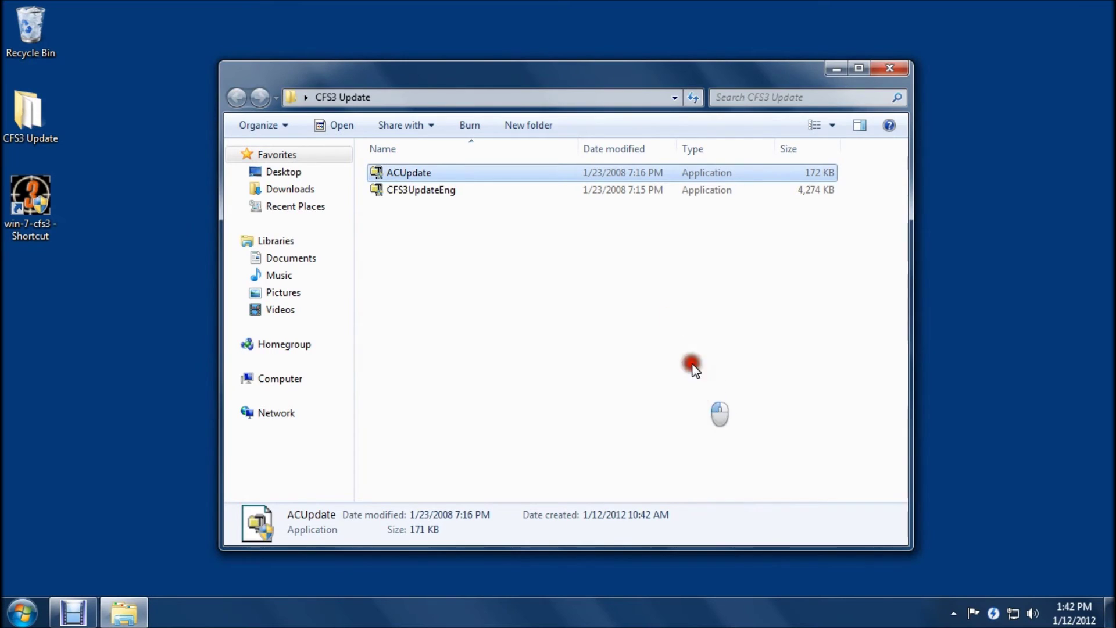
pyautogui.click(890, 68)
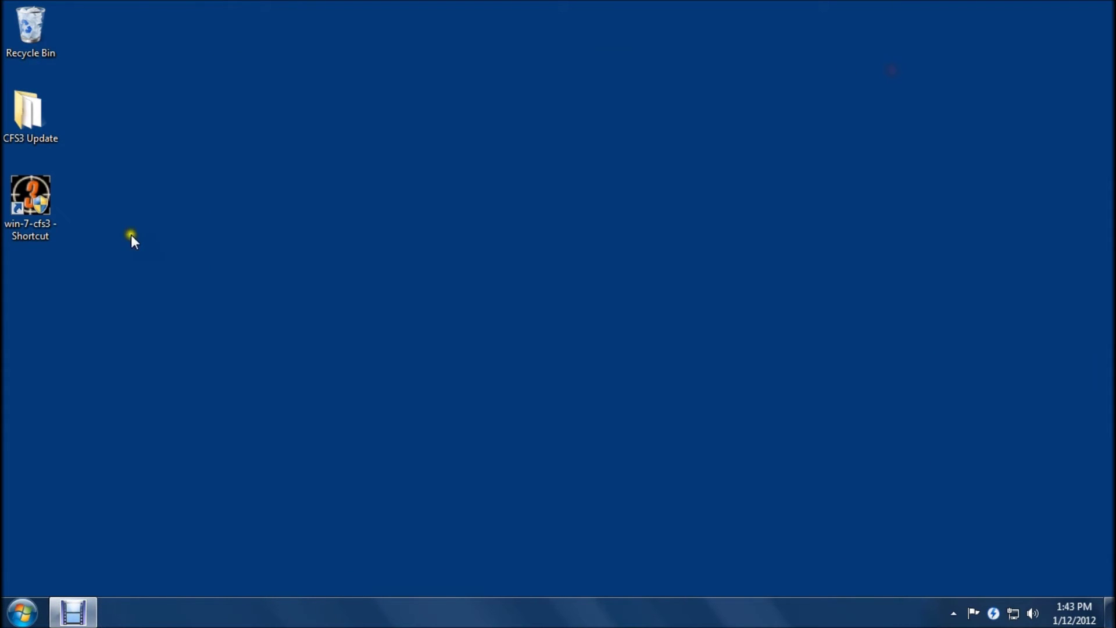
pyautogui.doubleClick(36, 205)
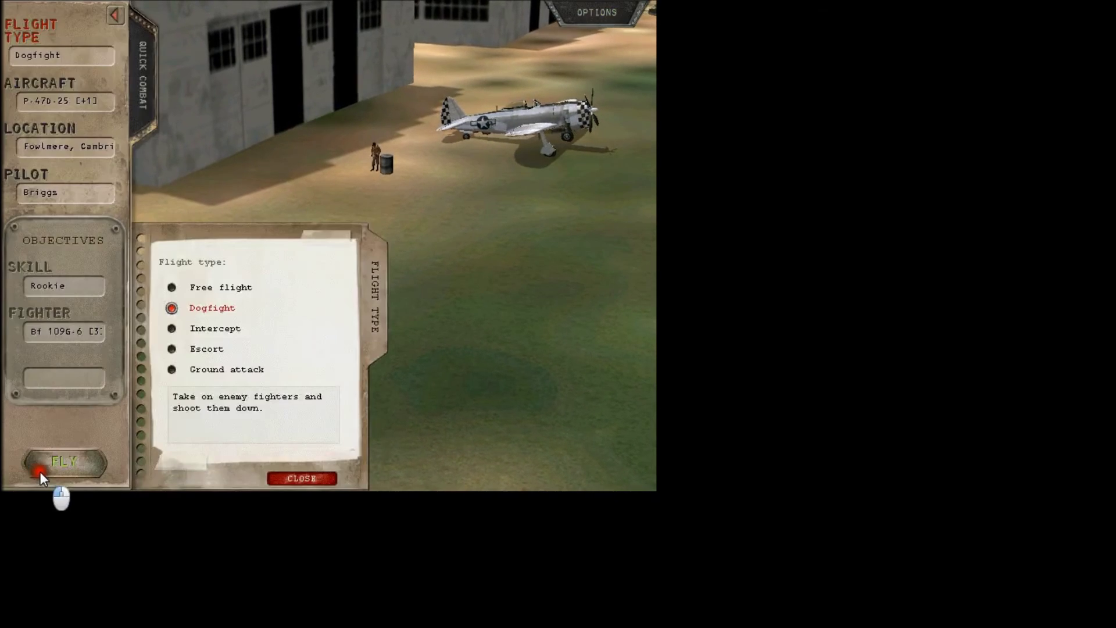
# Step: Briefly fly the patched Dogfight, then quit CFS3 to the desktop
pyautogui.click(40, 472)
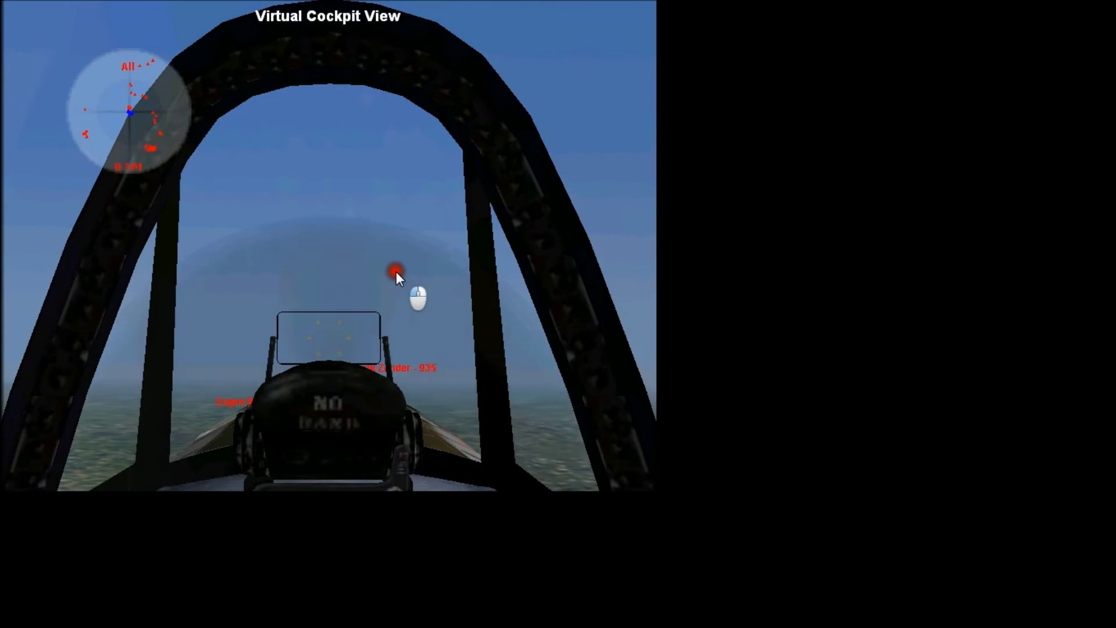
pyautogui.press('Escape')
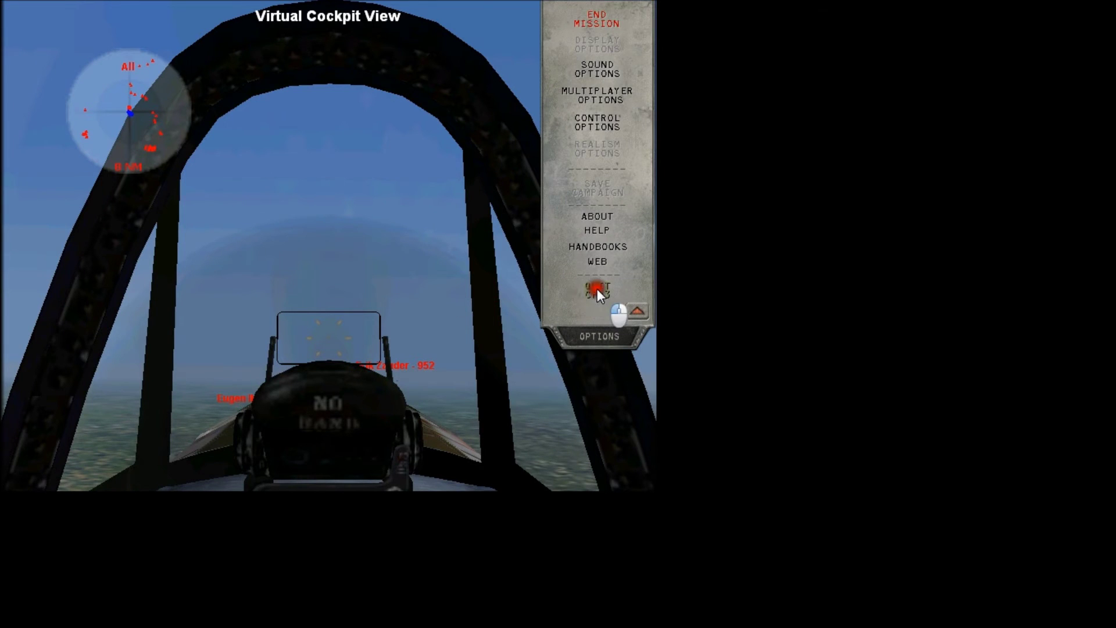
pyautogui.click(598, 289)
pyautogui.click(288, 304)
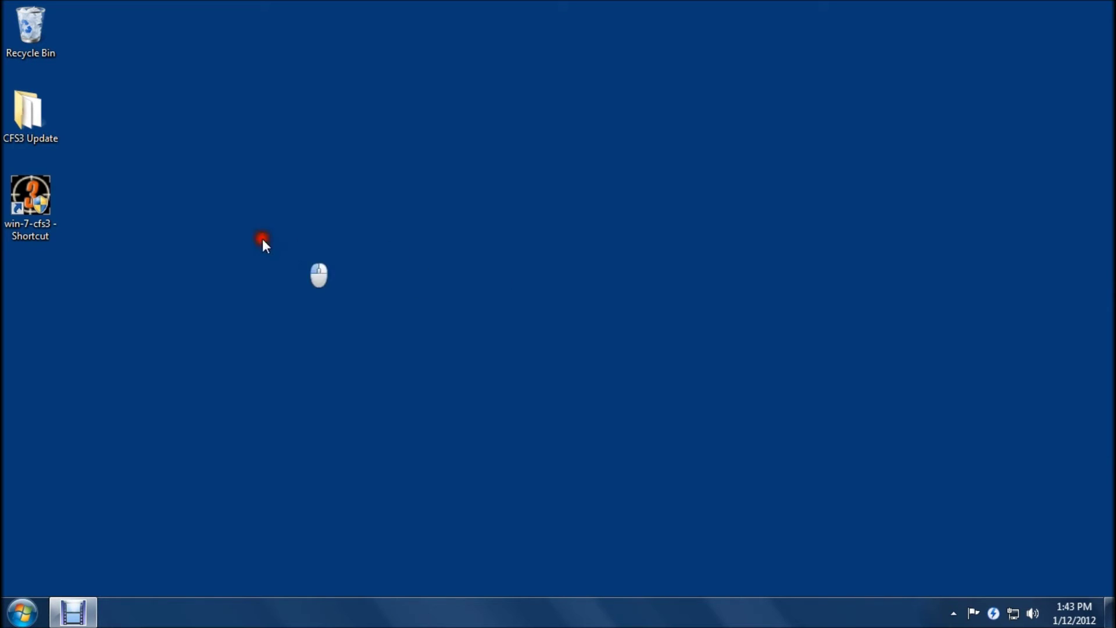
# Step: Open the game folder through the win-7-cfs3 shortcut's file location
pyautogui.rightClick(39, 197)
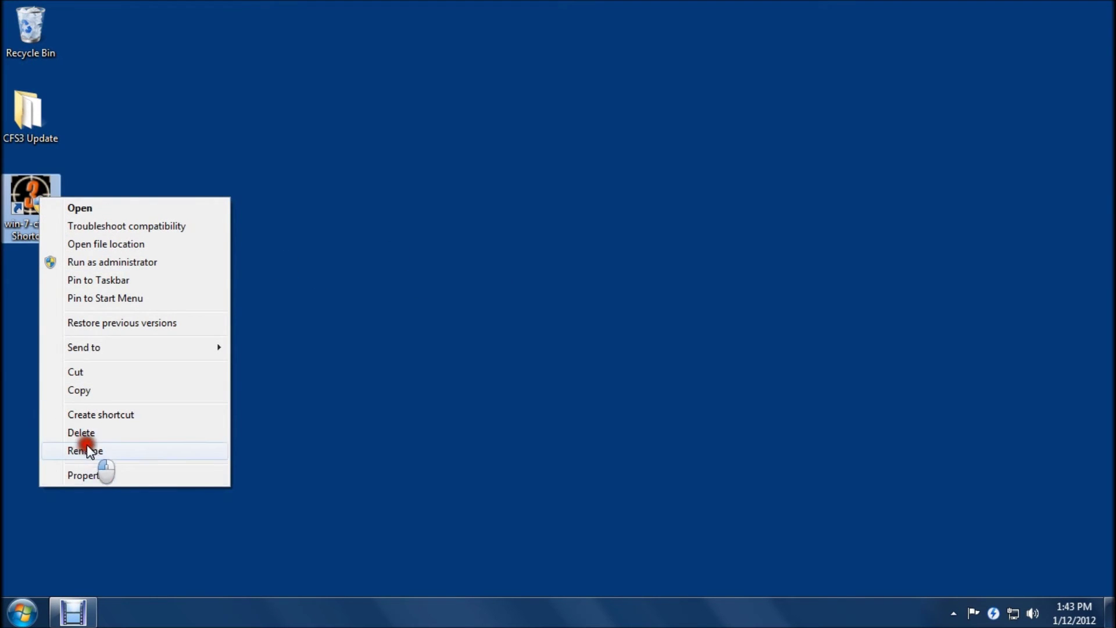
pyautogui.click(89, 475)
pyautogui.click(114, 462)
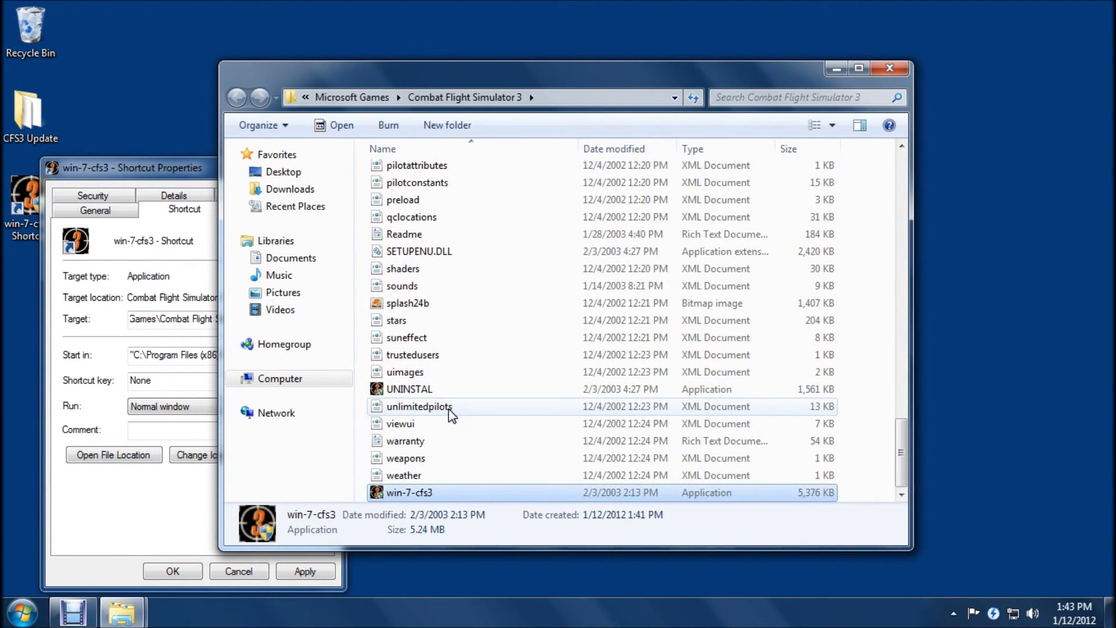
pyautogui.scroll(4, 449, 410)
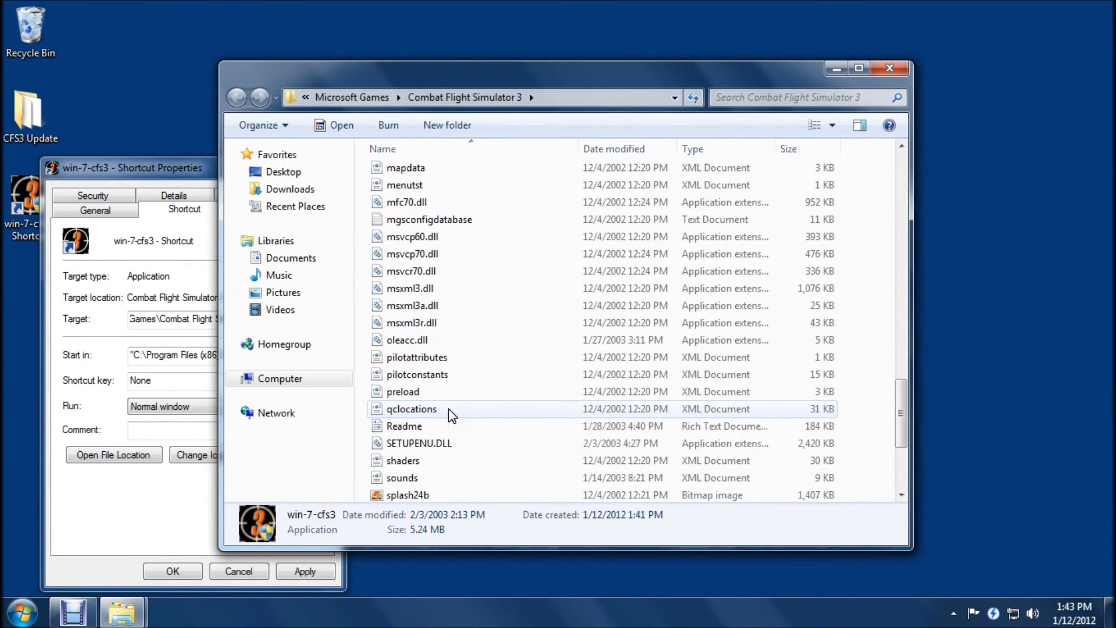
# Step: Delete oleacc.dll from the game folder, then close the folder and shortcut properties
pyautogui.click(421, 348)
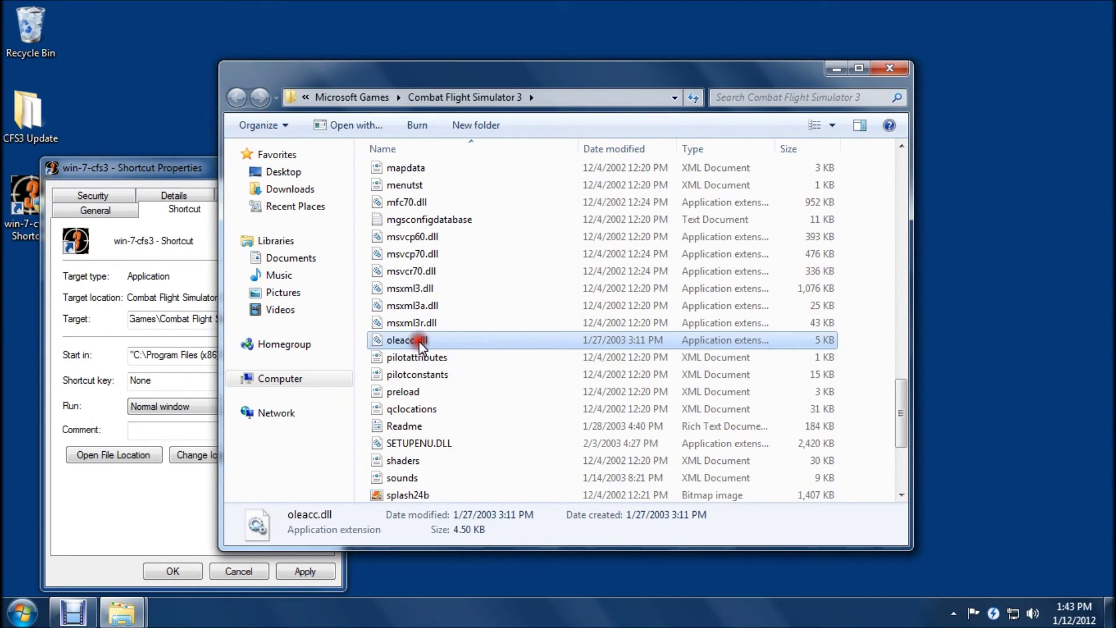
pyautogui.click(413, 342)
pyautogui.rightClick(414, 345)
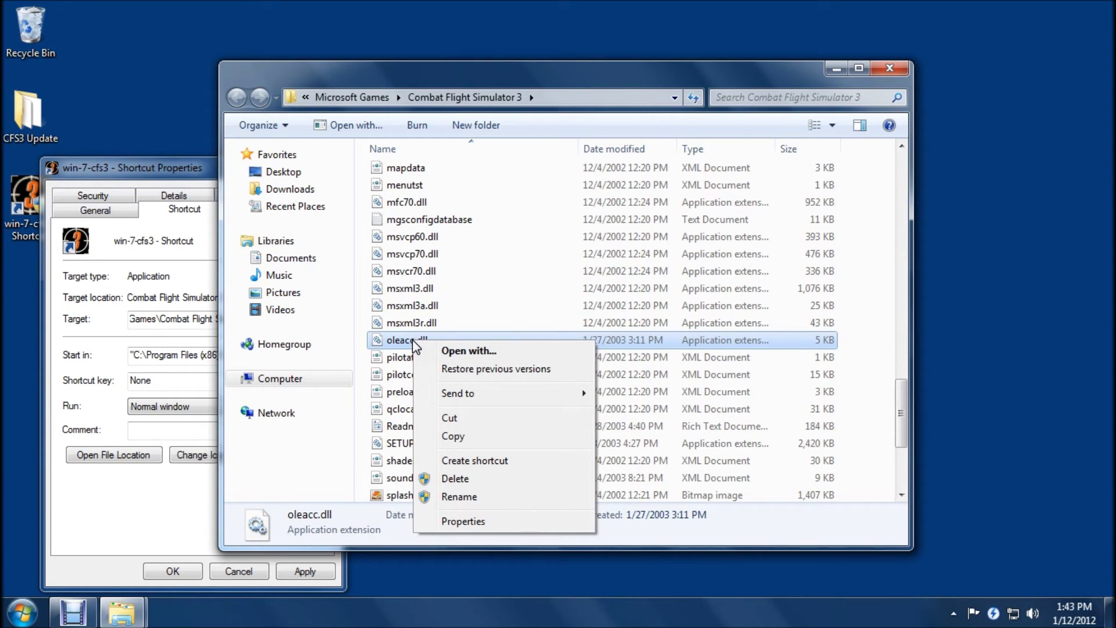
pyautogui.click(454, 480)
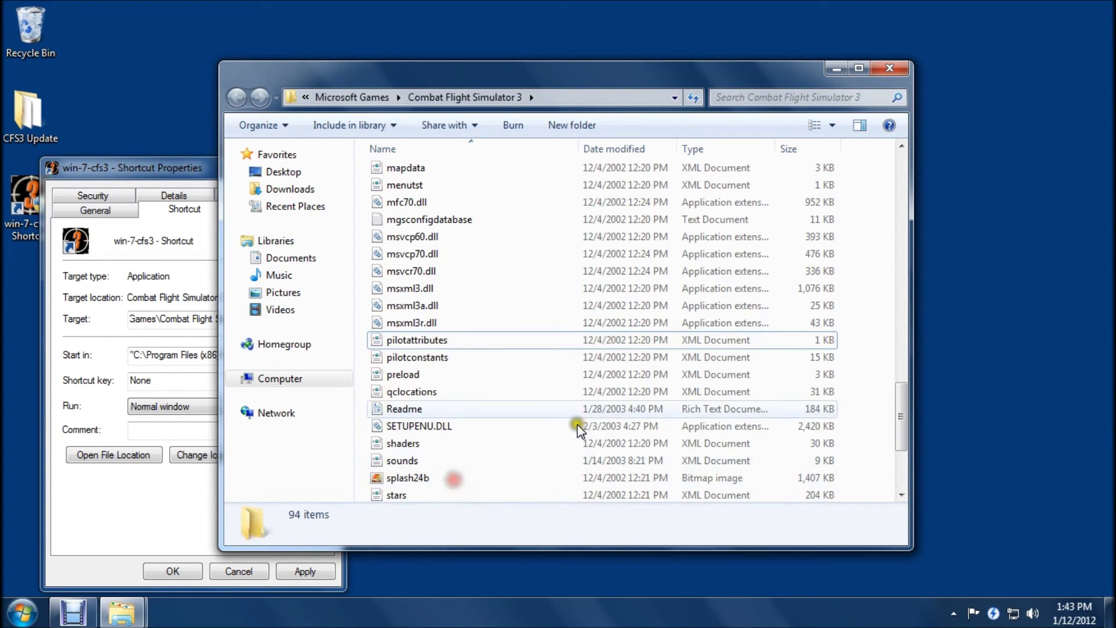
pyautogui.click(888, 69)
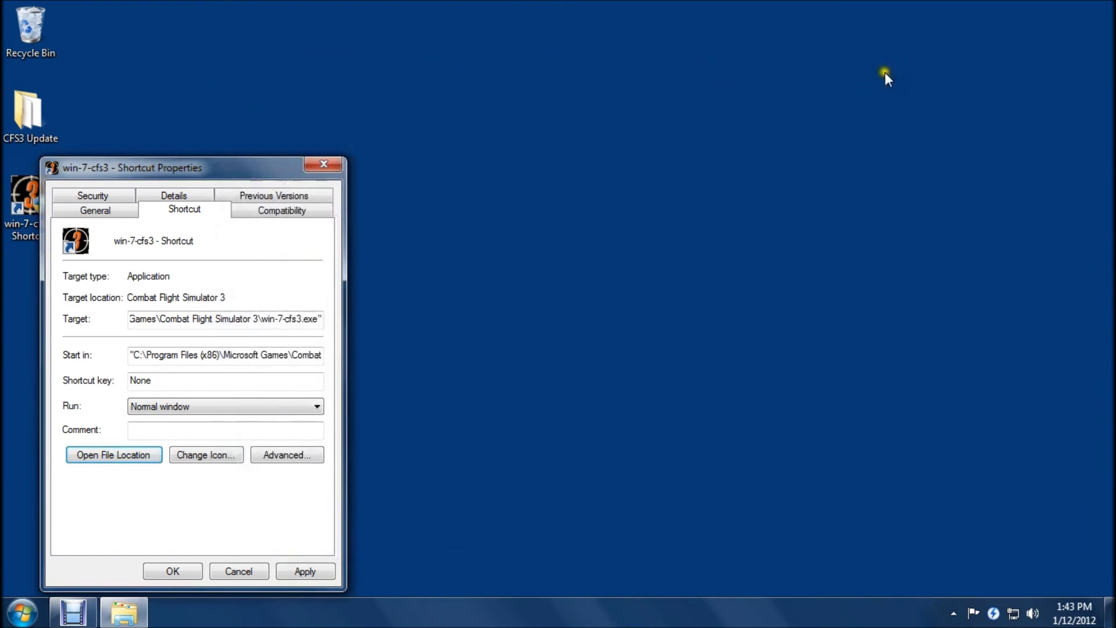
pyautogui.click(323, 165)
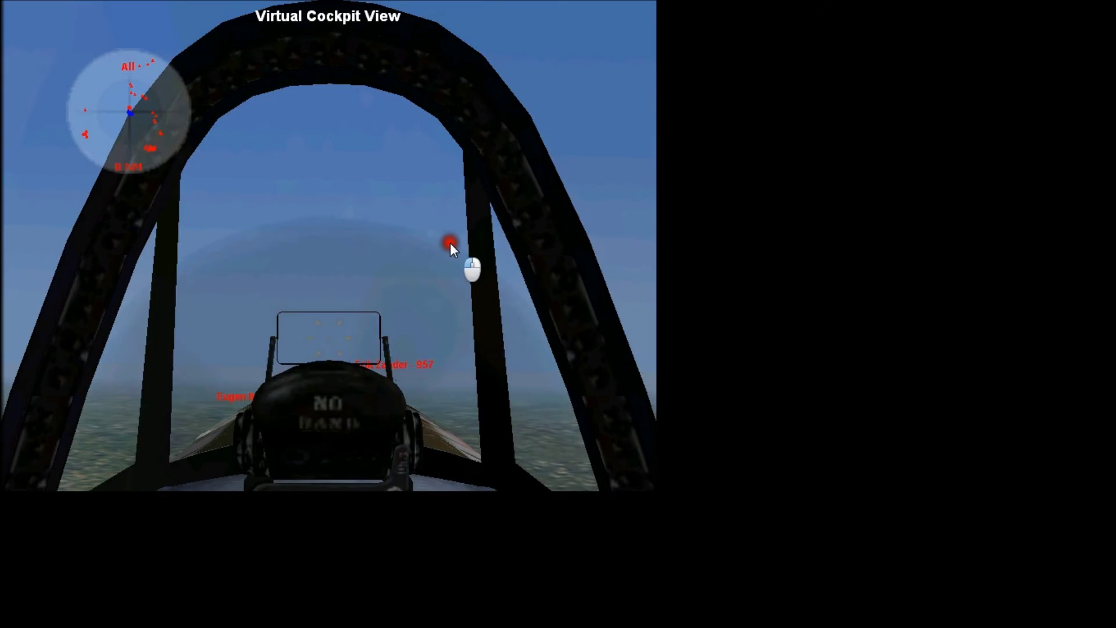
# Step: End the Dogfight mission from the pause menu and close the debrief
pyautogui.press('Escape')
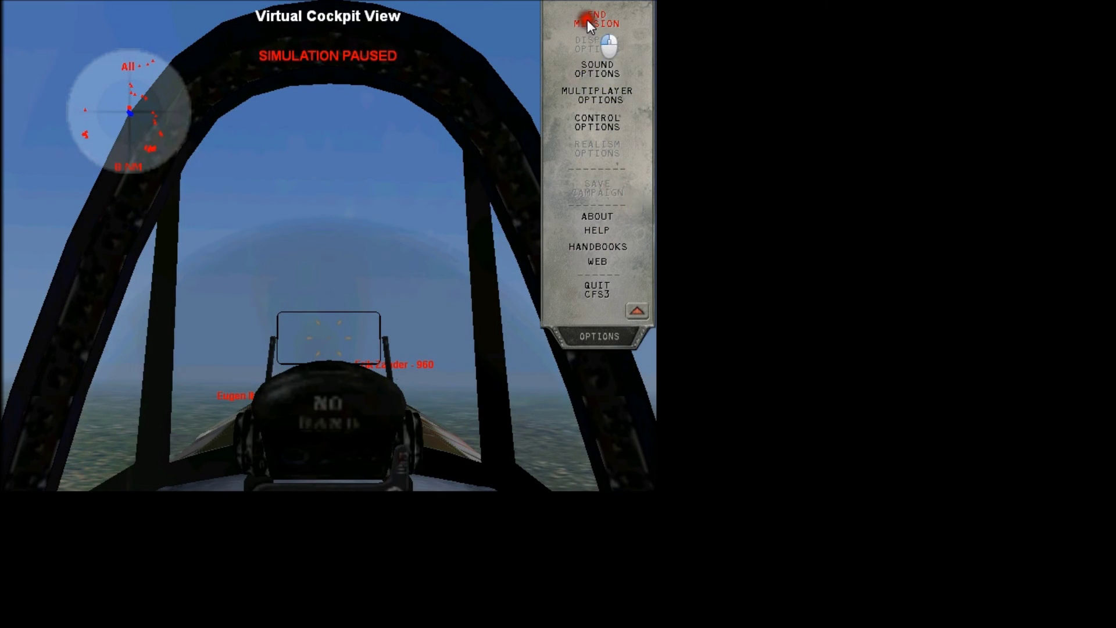
pyautogui.click(587, 20)
pyautogui.click(300, 301)
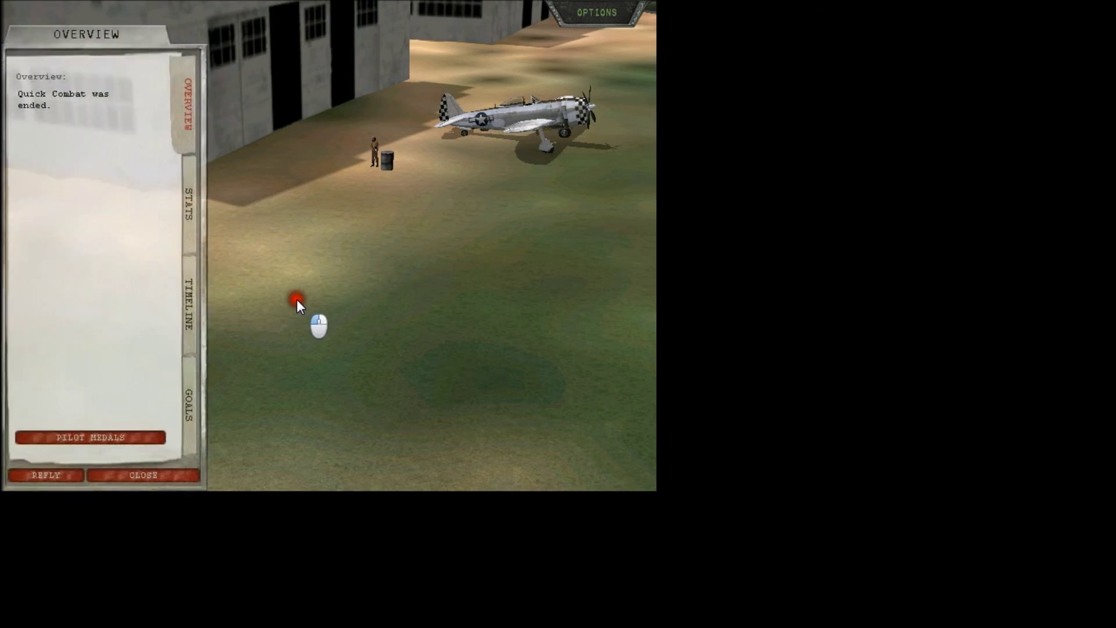
pyautogui.click(142, 474)
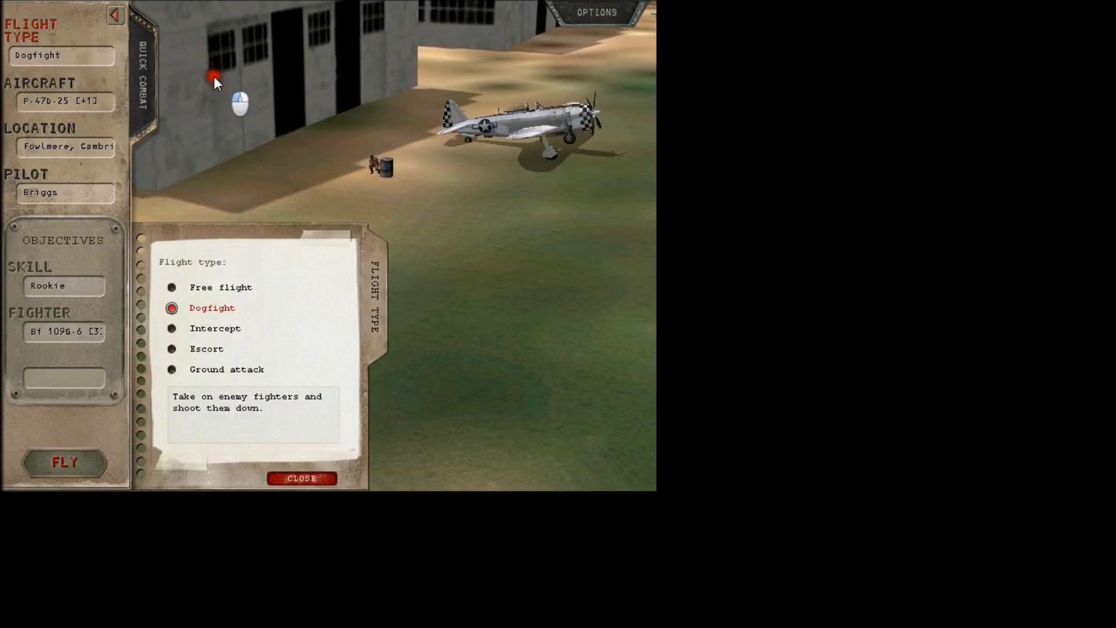
# Step: Return from Quick Combat to the multiplayer game list and cancel the Join Private Game prompt
pyautogui.click(116, 16)
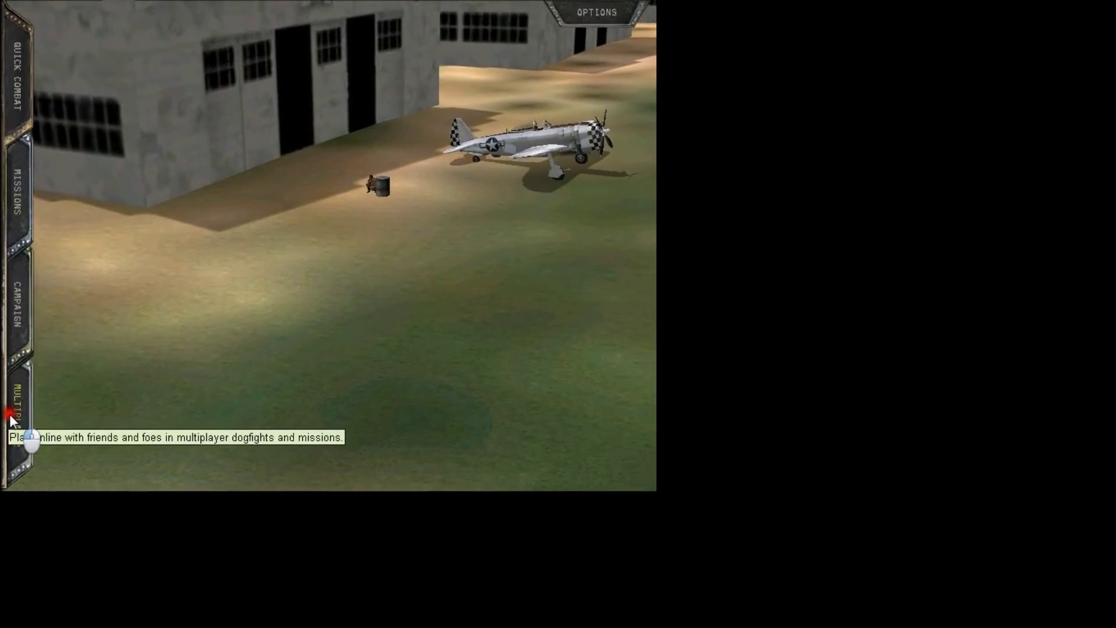
pyautogui.click(15, 413)
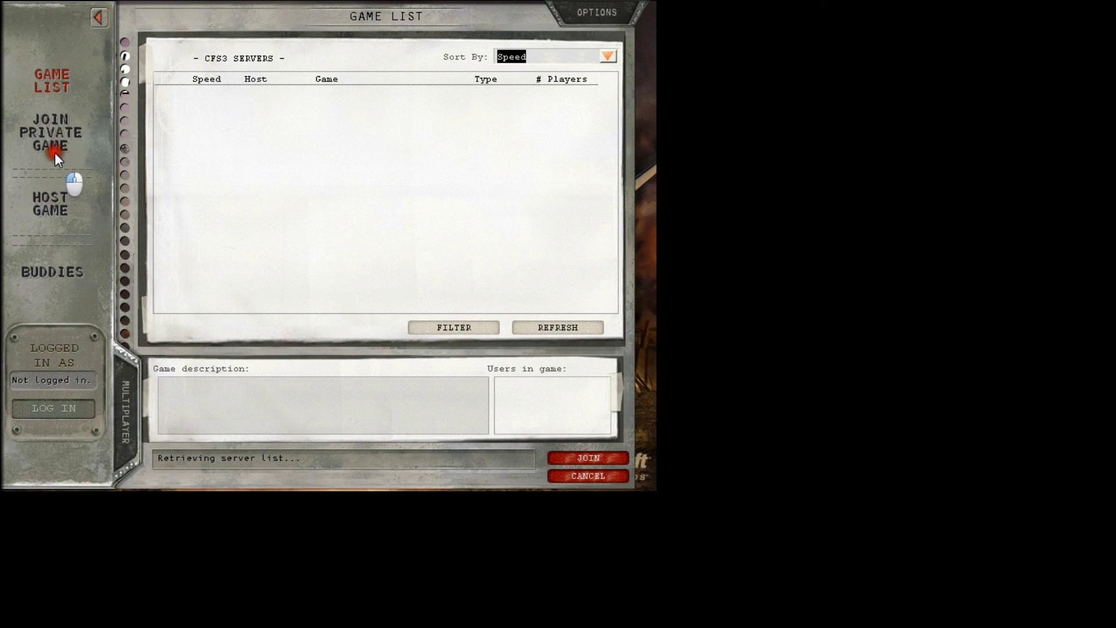
pyautogui.click(58, 126)
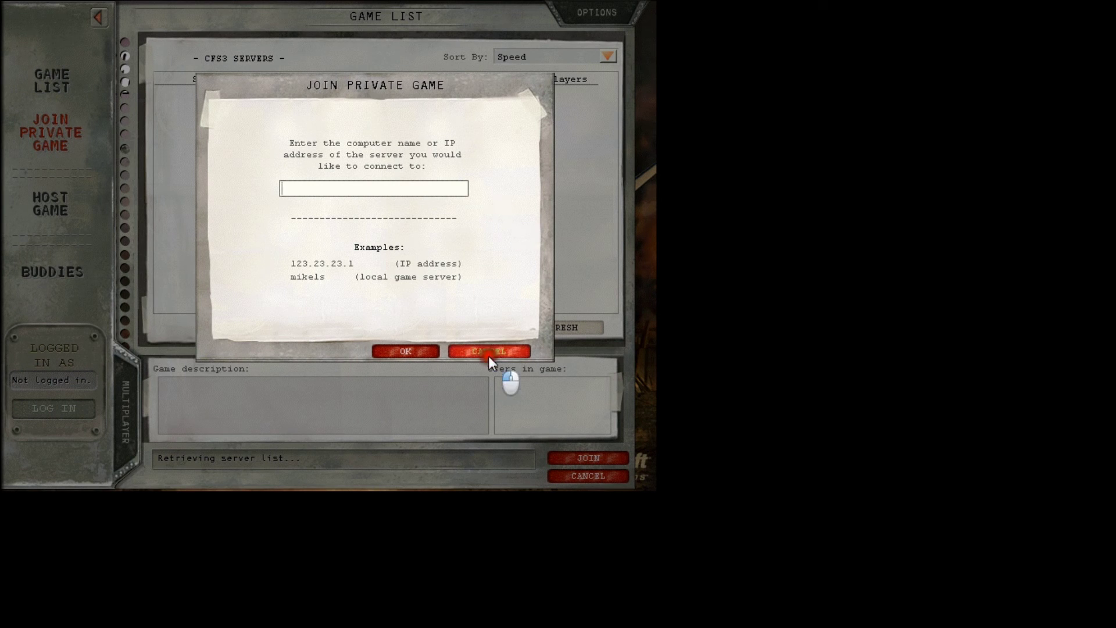
pyautogui.click(504, 353)
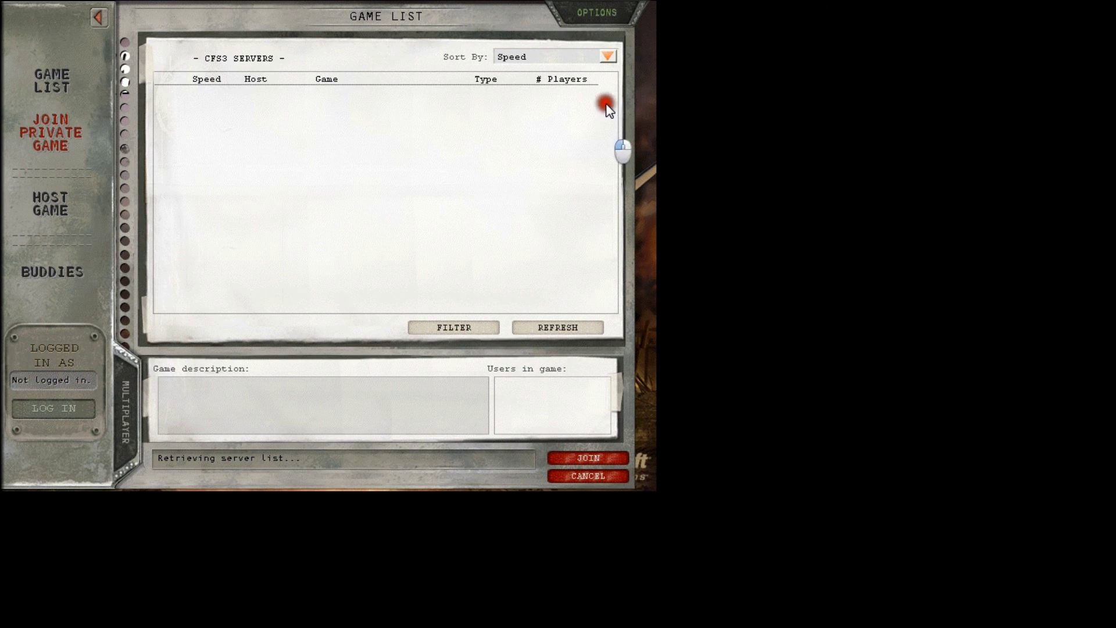
# Step: Leave the multiplayer list and choose to quit the game from the options menu
pyautogui.click(95, 21)
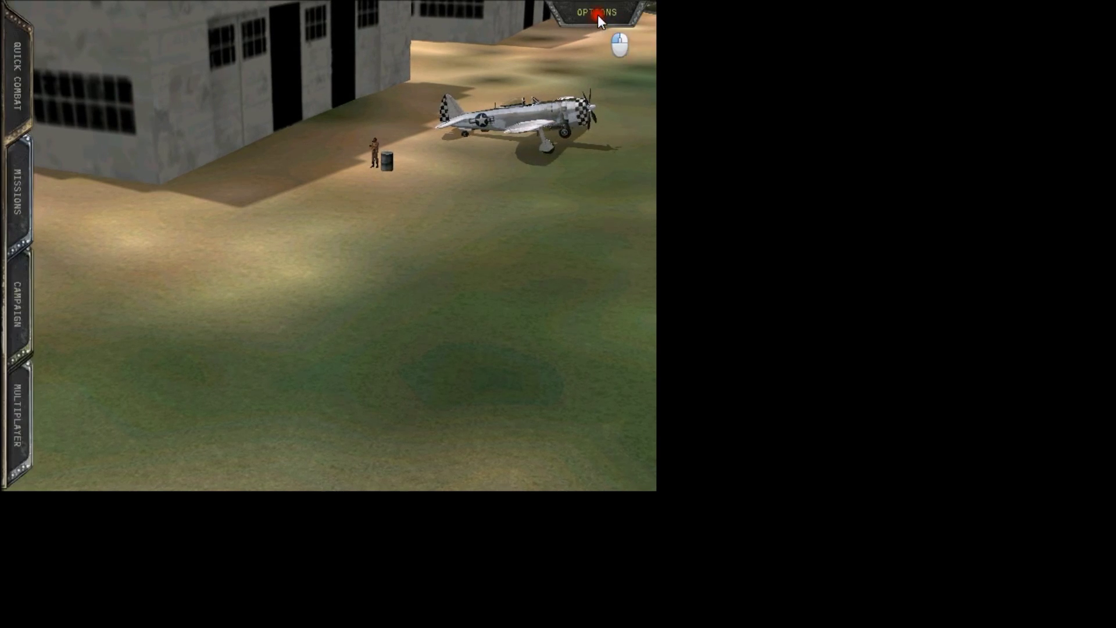
pyautogui.click(598, 16)
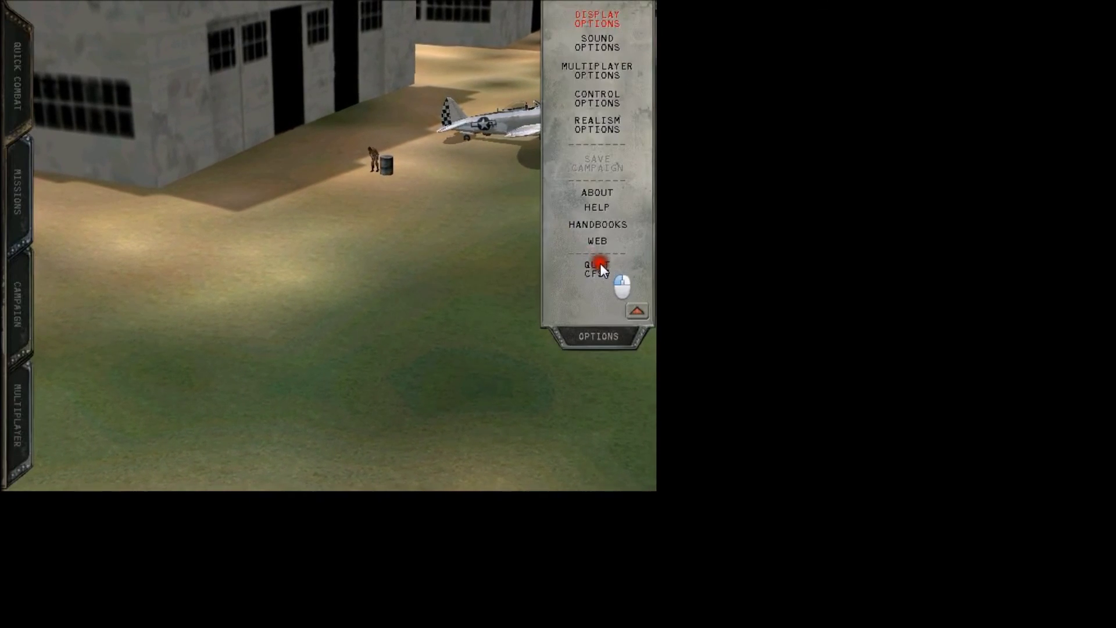
pyautogui.click(600, 266)
# Step: Confirm quitting CFS3 and allow it through Windows Firewall on private networks only
pyautogui.click(350, 299)
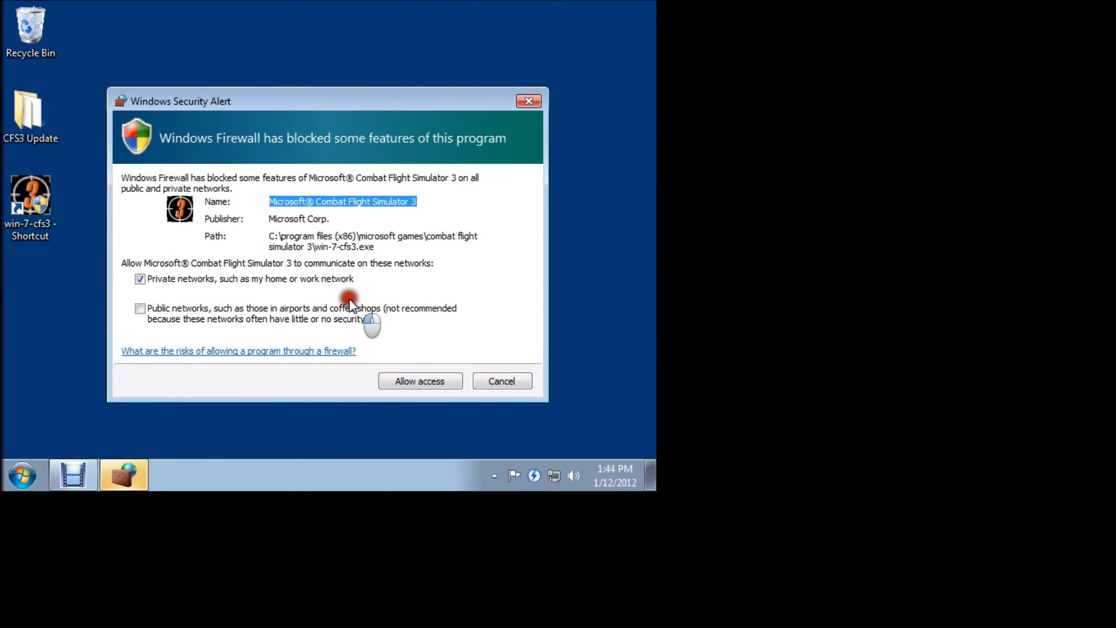
pyautogui.click(430, 381)
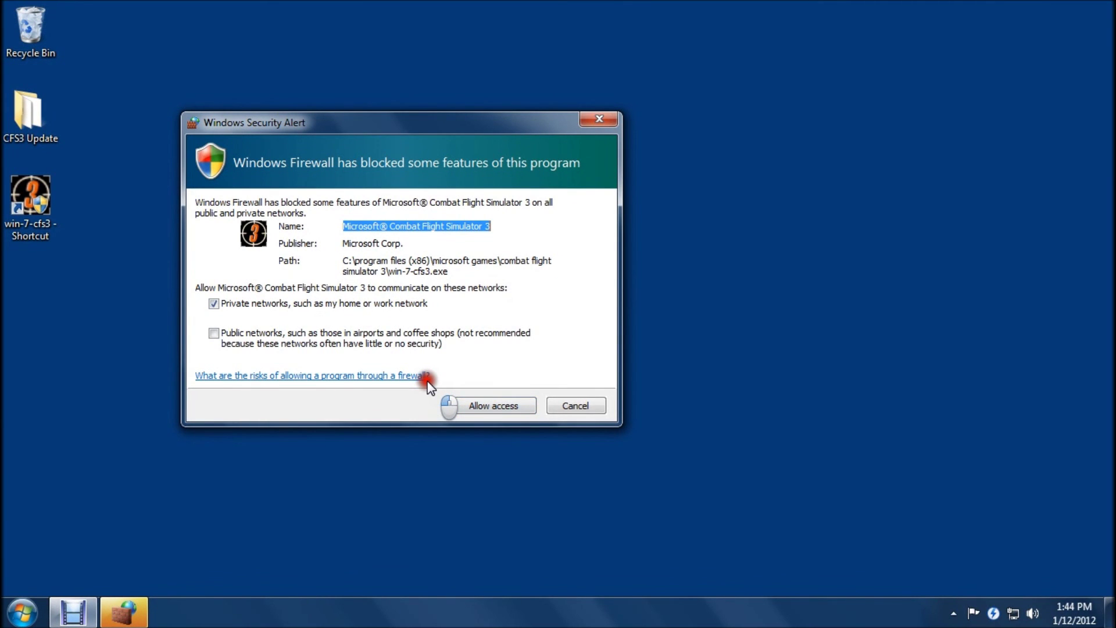
pyautogui.click(487, 403)
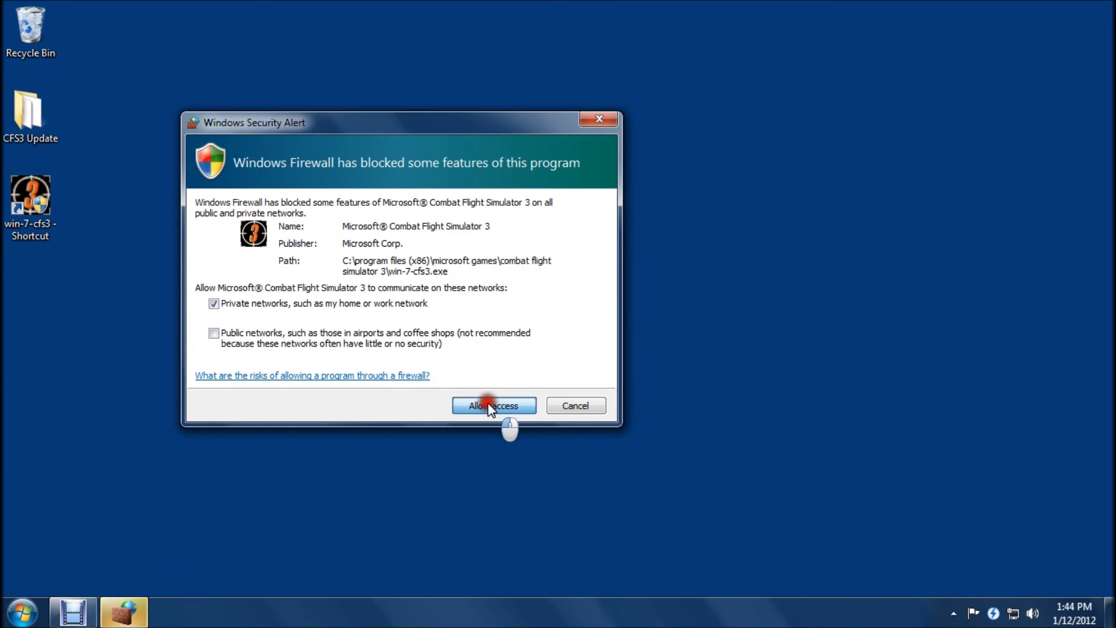